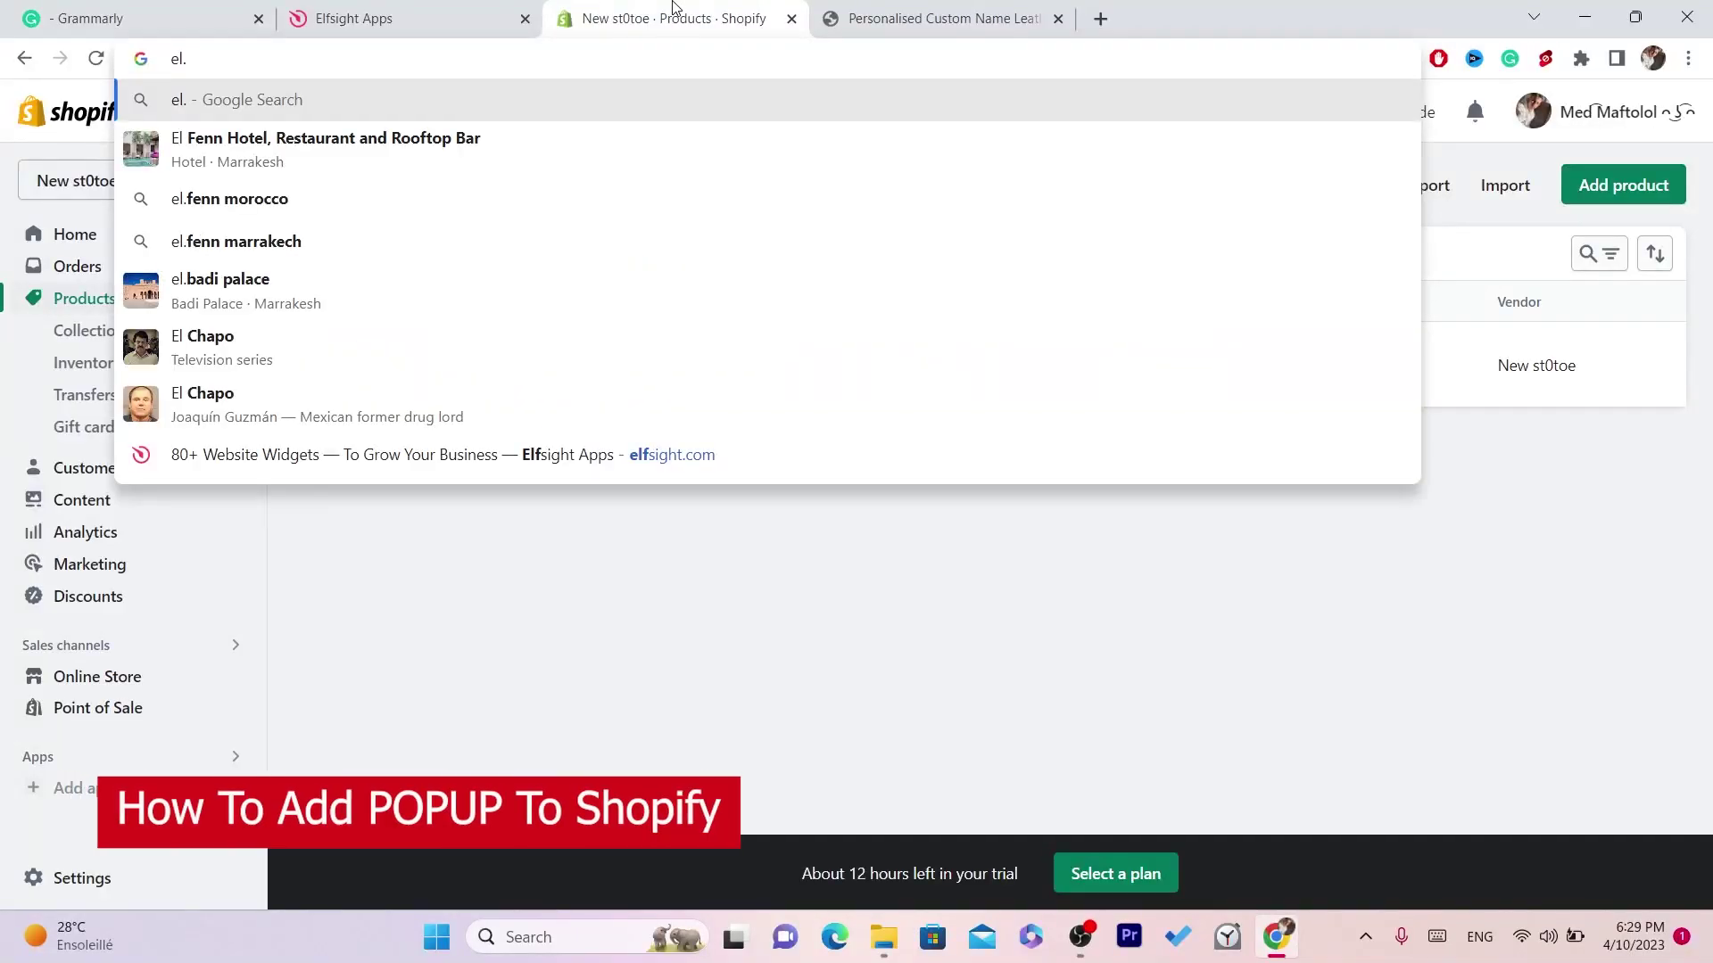
Preview the live store's leather phone case product page in a new tab, then return to the Shopify admin tab.
{"action": "left_click", "coordinate": [455, 610]}
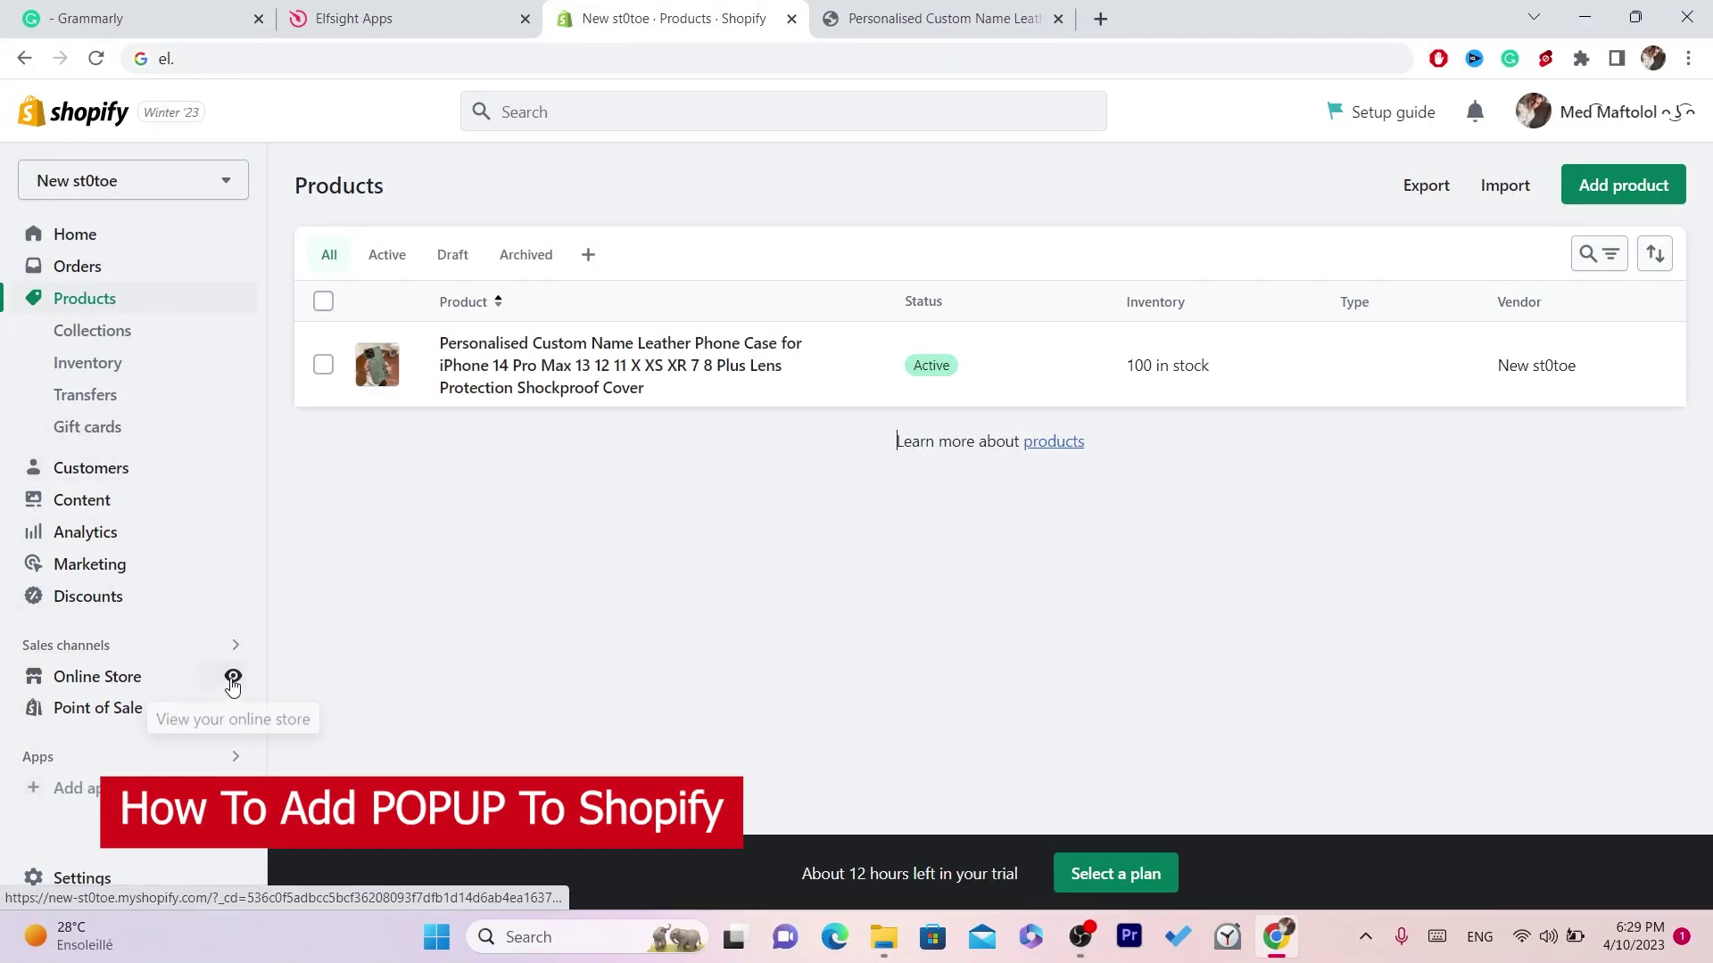
{"action": "left_click", "coordinate": [233, 677]}
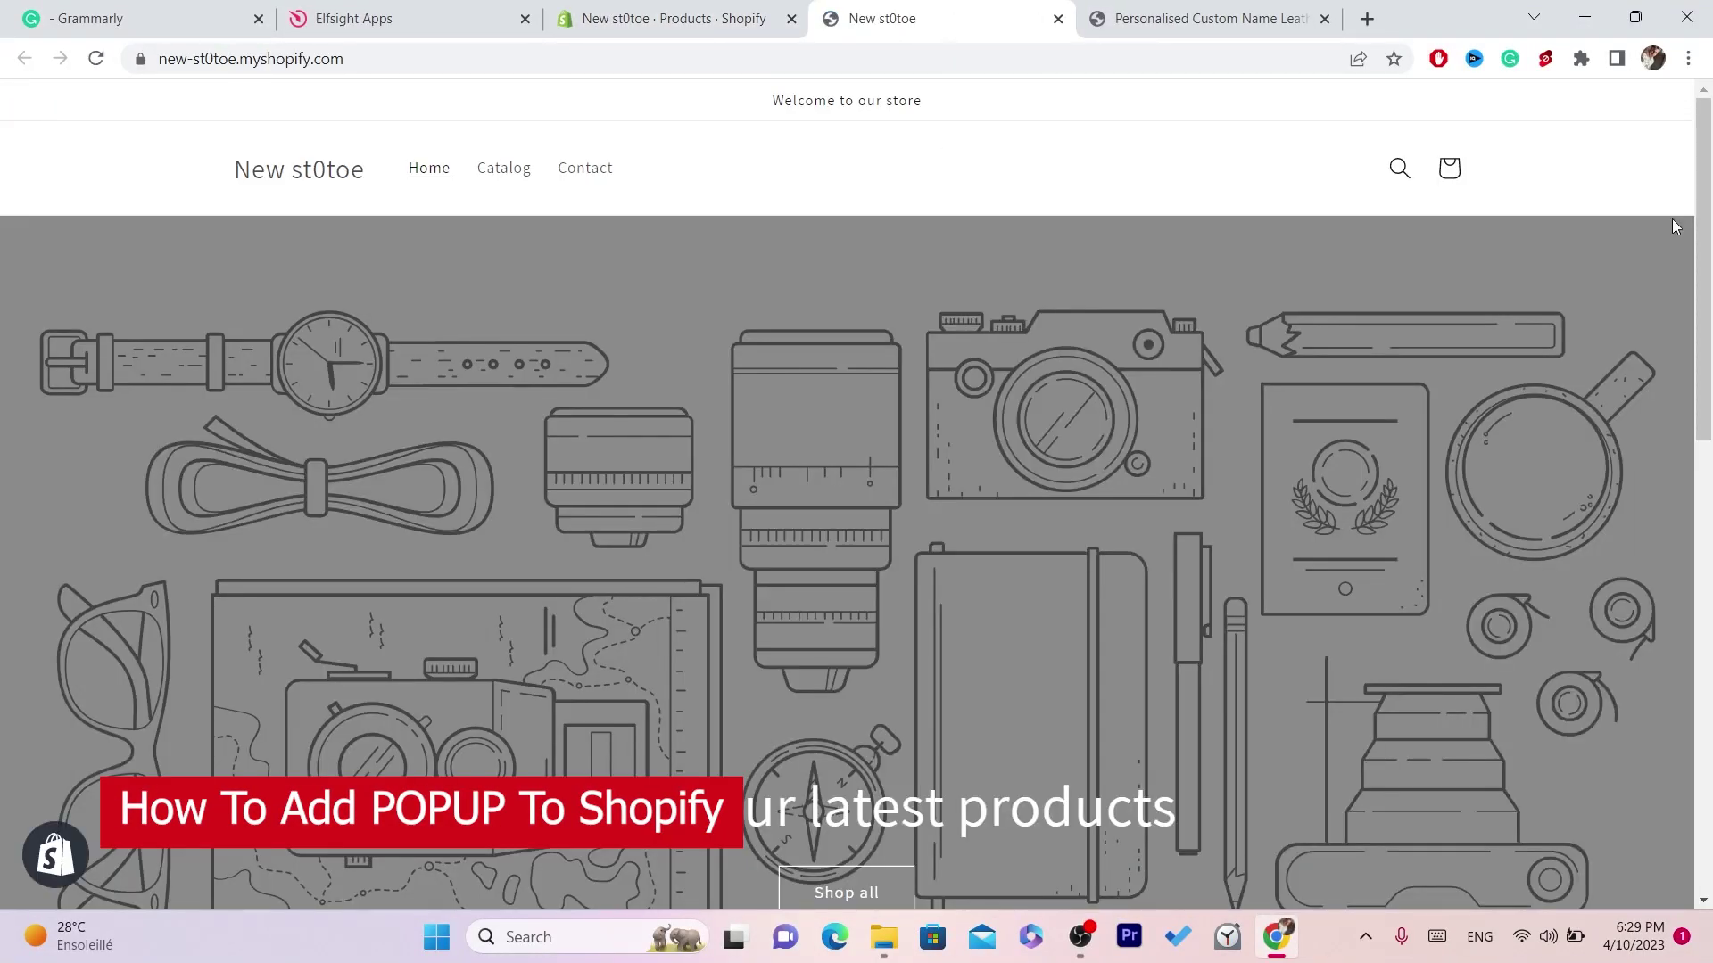
{"action": "scroll", "coordinate": [646, 526], "scroll_direction": "down", "scroll_amount": 10}
{"action": "left_click", "coordinate": [500, 500]}
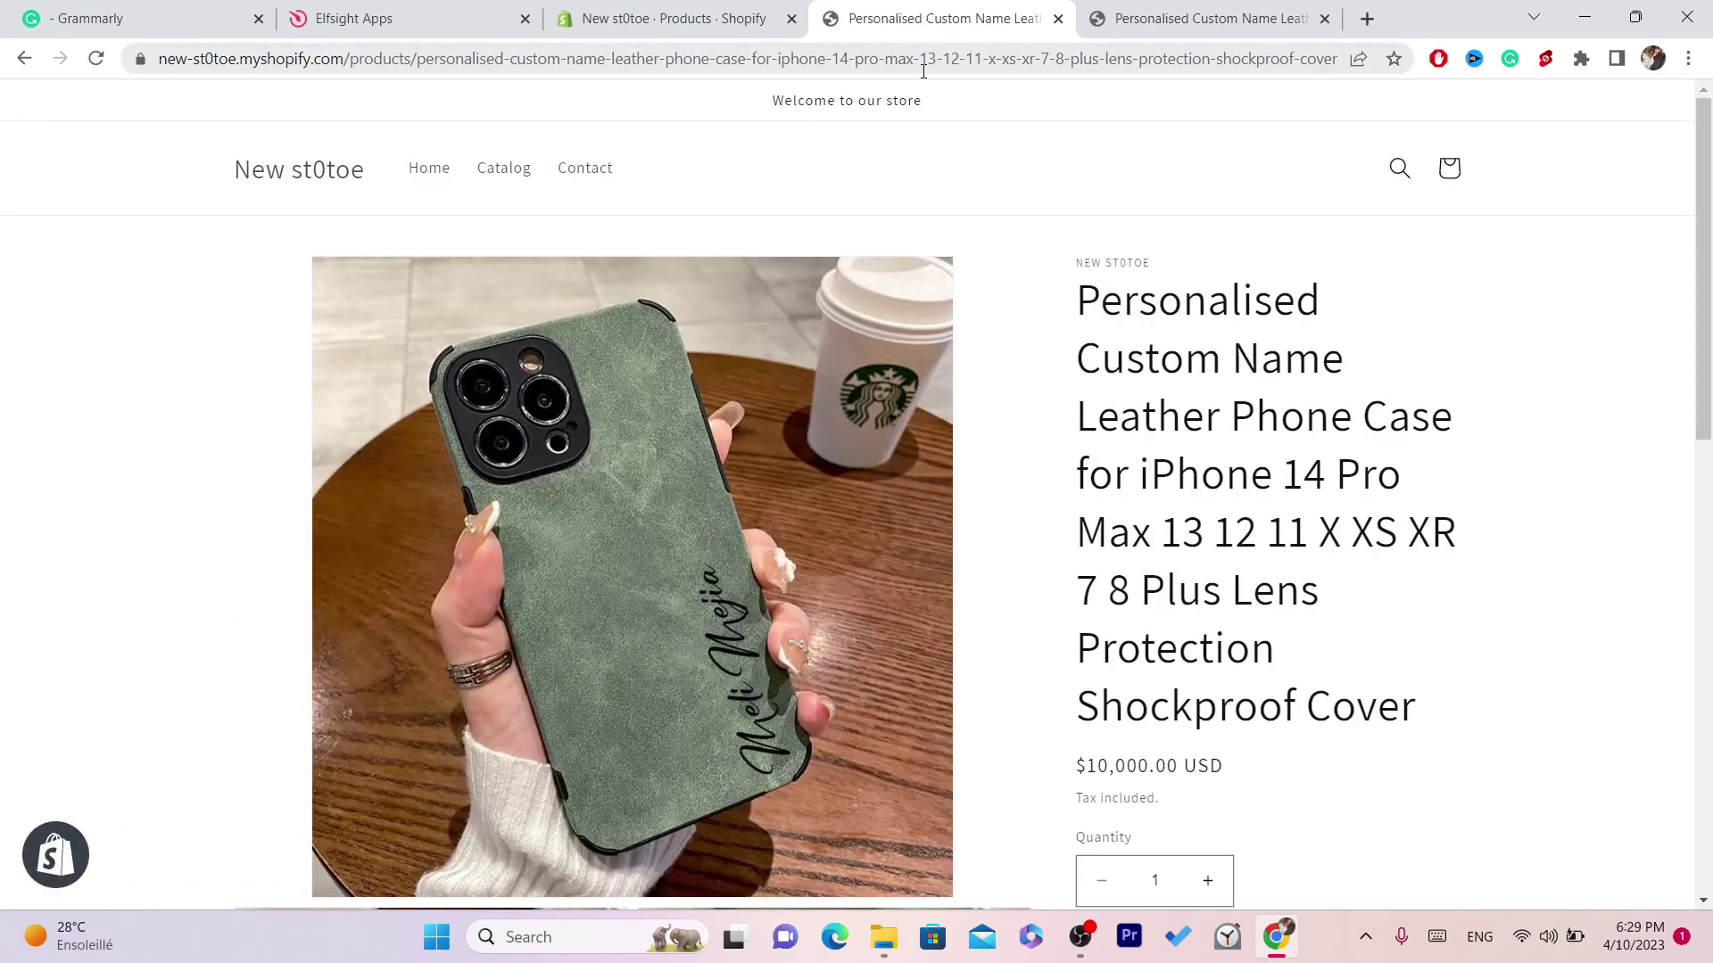
{"action": "left_click", "coordinate": [633, 7]}
Load elfsight.com from the address bar and open the Elfsight apps dashboard.
{"action": "left_click", "coordinate": [644, 55]}
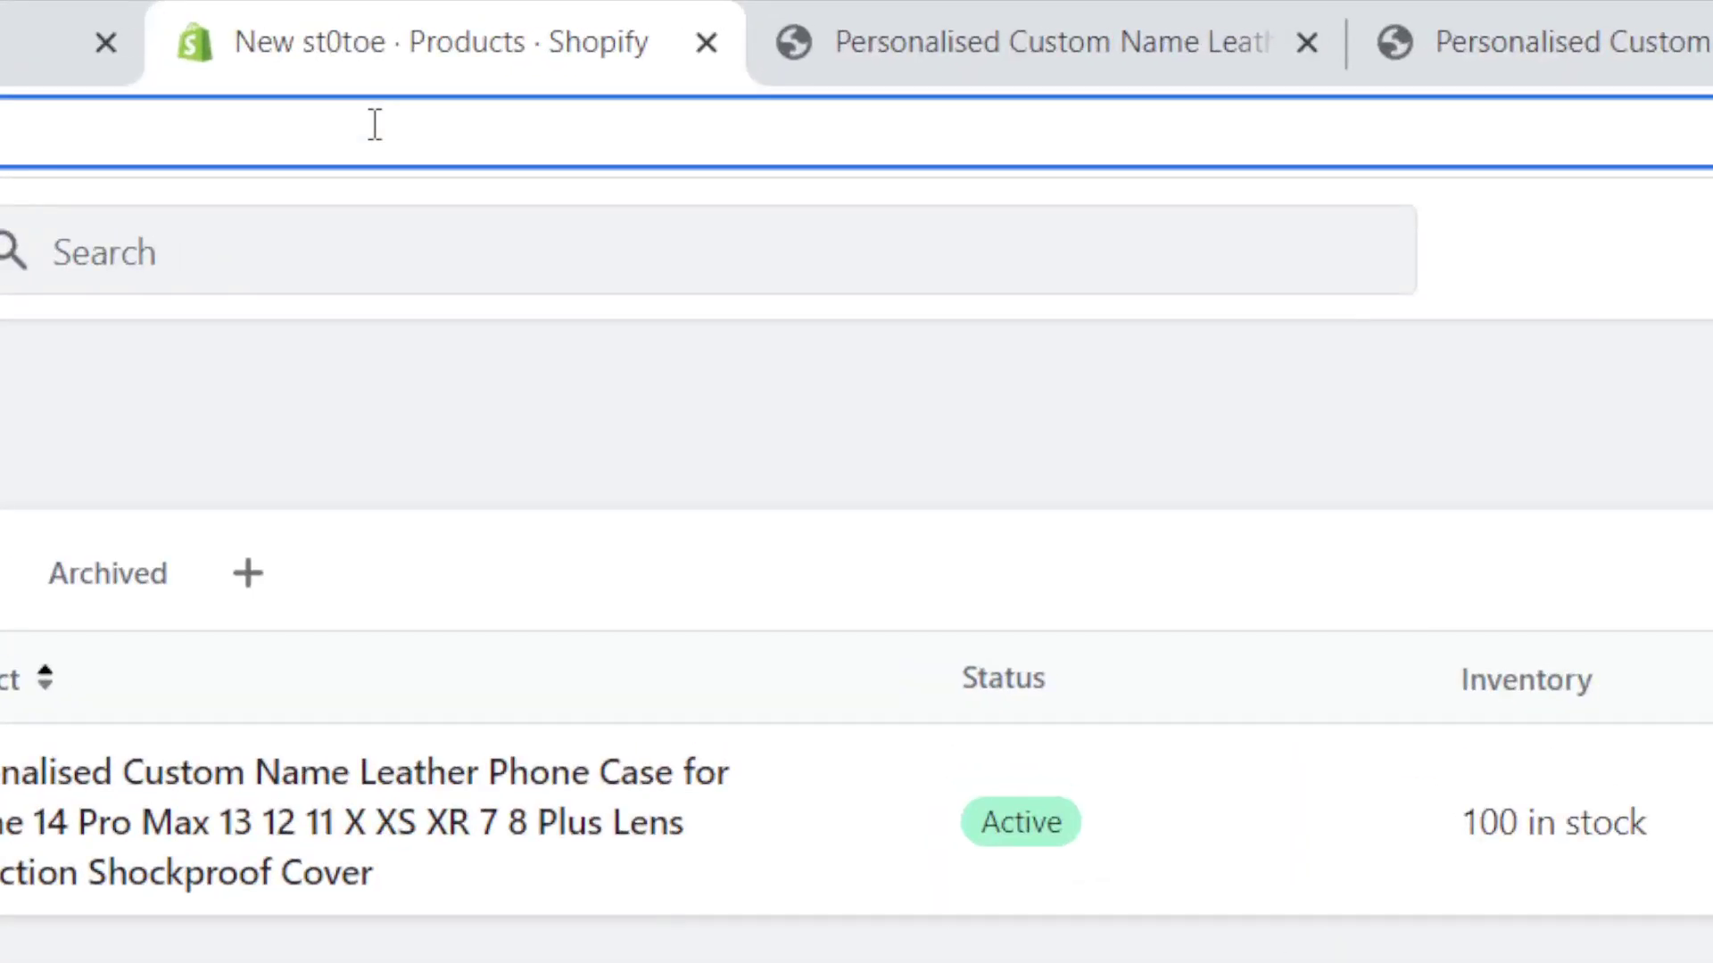
{"action": "type", "text": "Elf"}
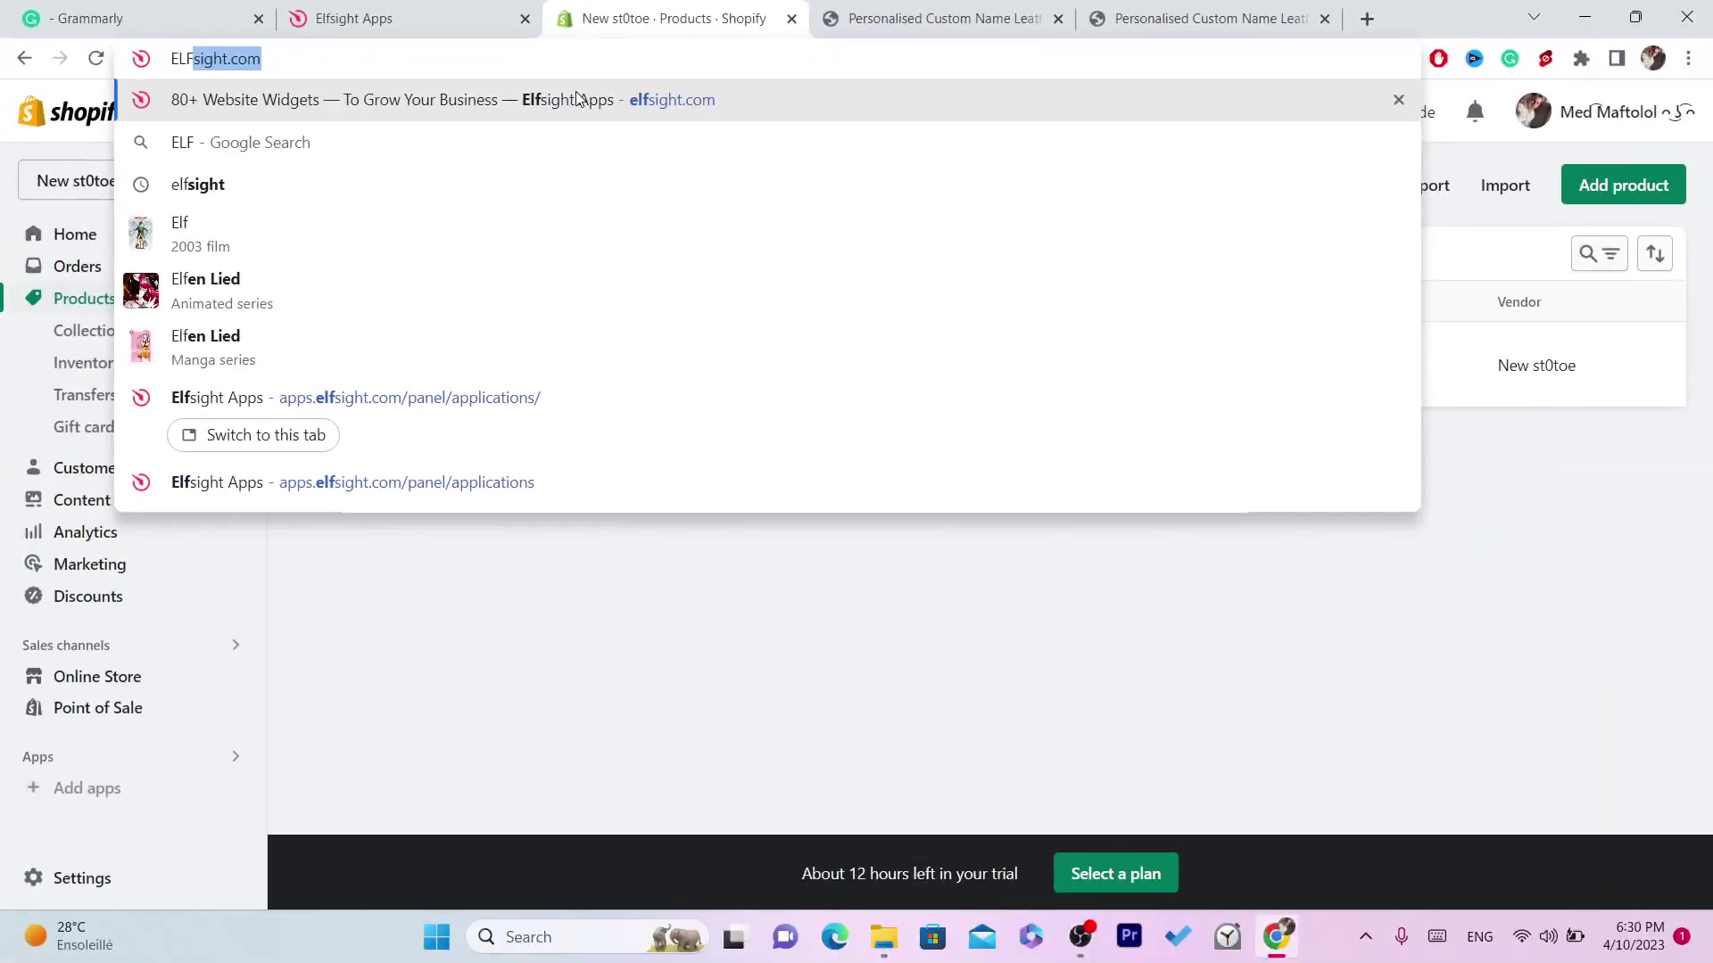
{"action": "key", "text": "Return"}
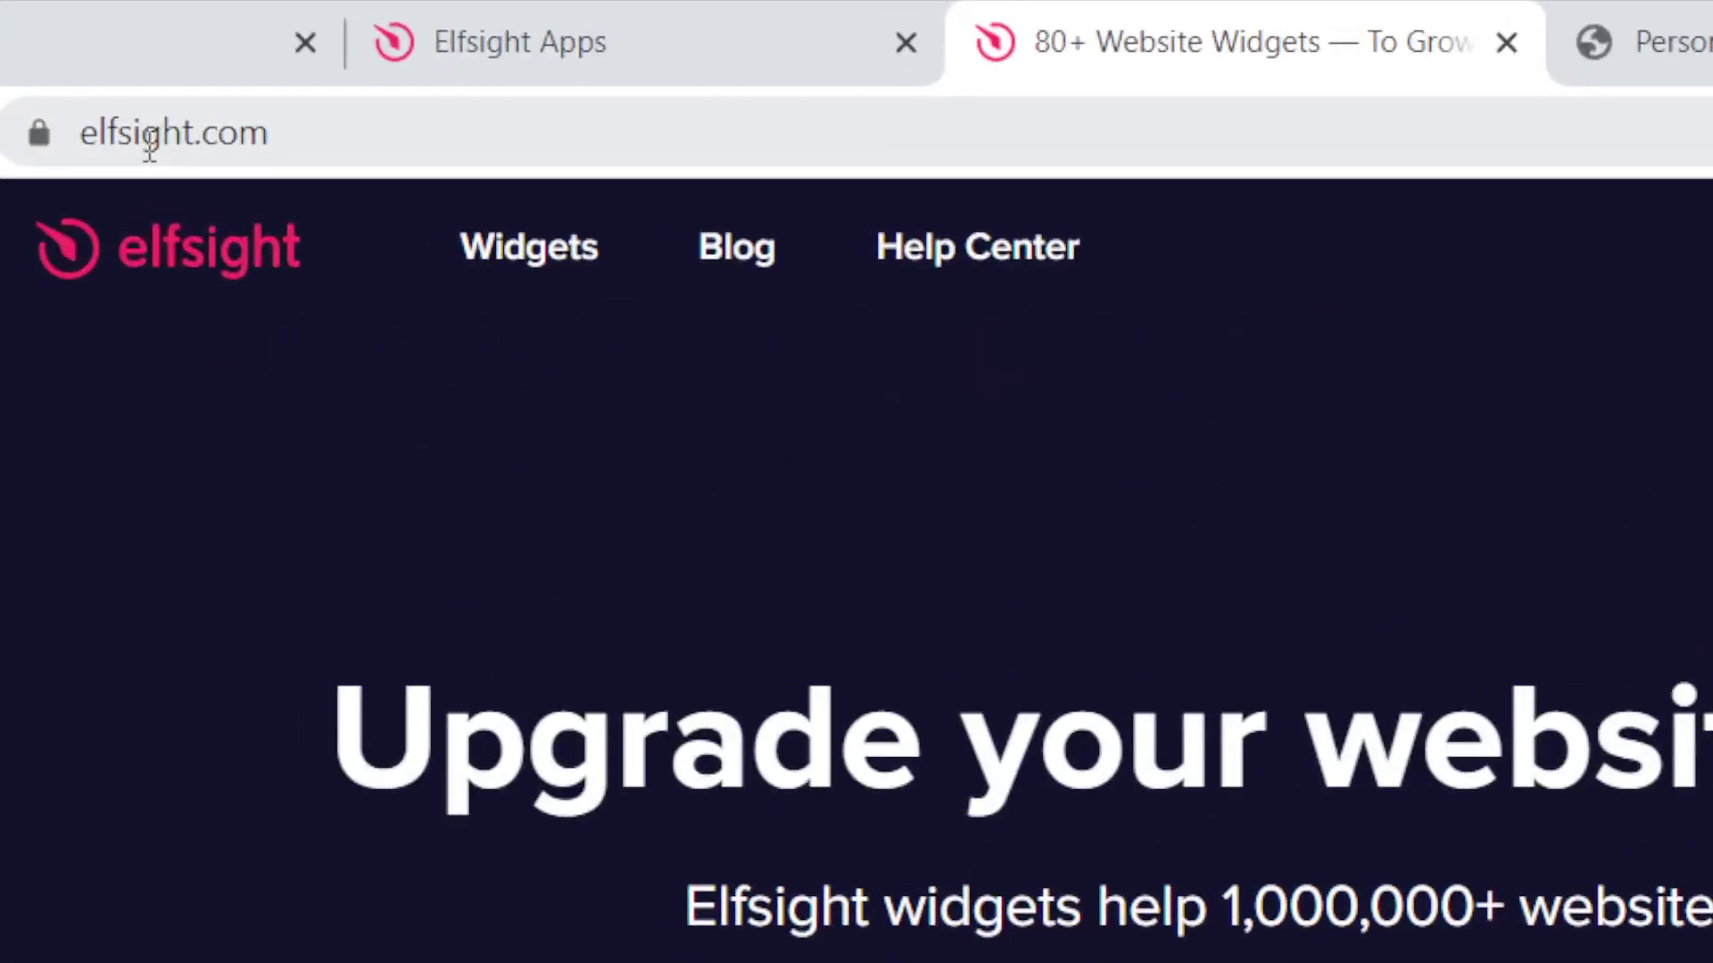
{"action": "left_click", "coordinate": [305, 67]}
{"action": "left_click_drag", "start_coordinate": [411, 152], "coordinate": [73, 145]}
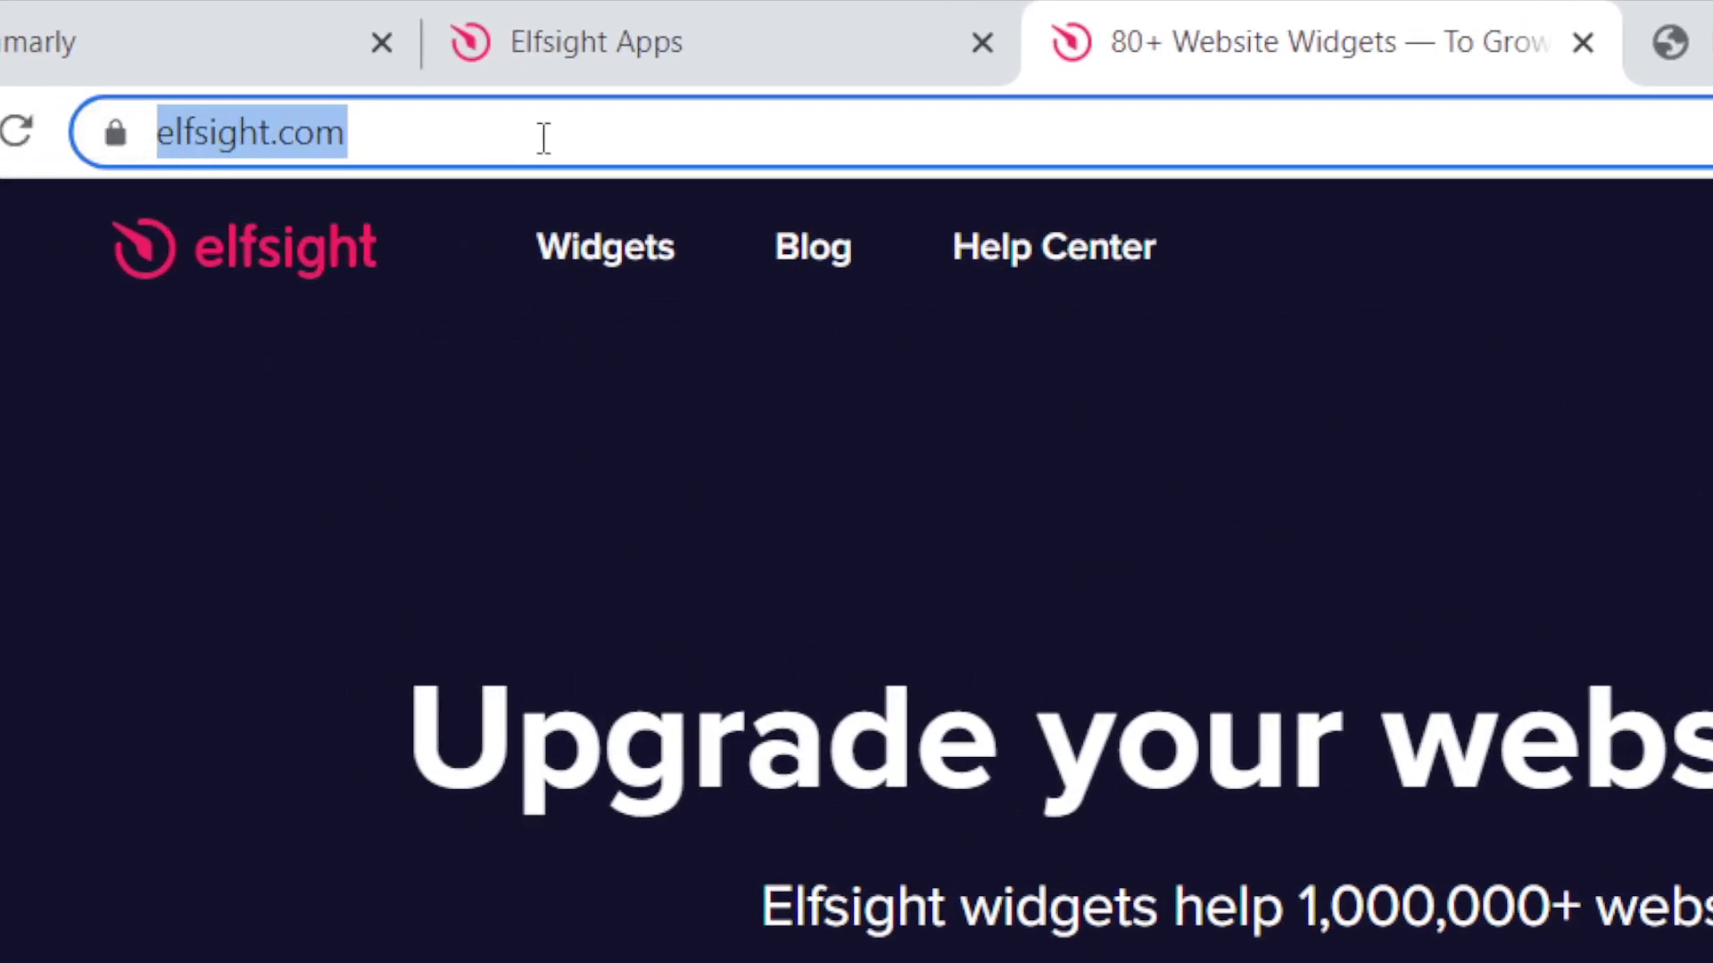
{"action": "left_click", "coordinate": [464, 138]}
{"action": "key", "text": "ctrl+a"}
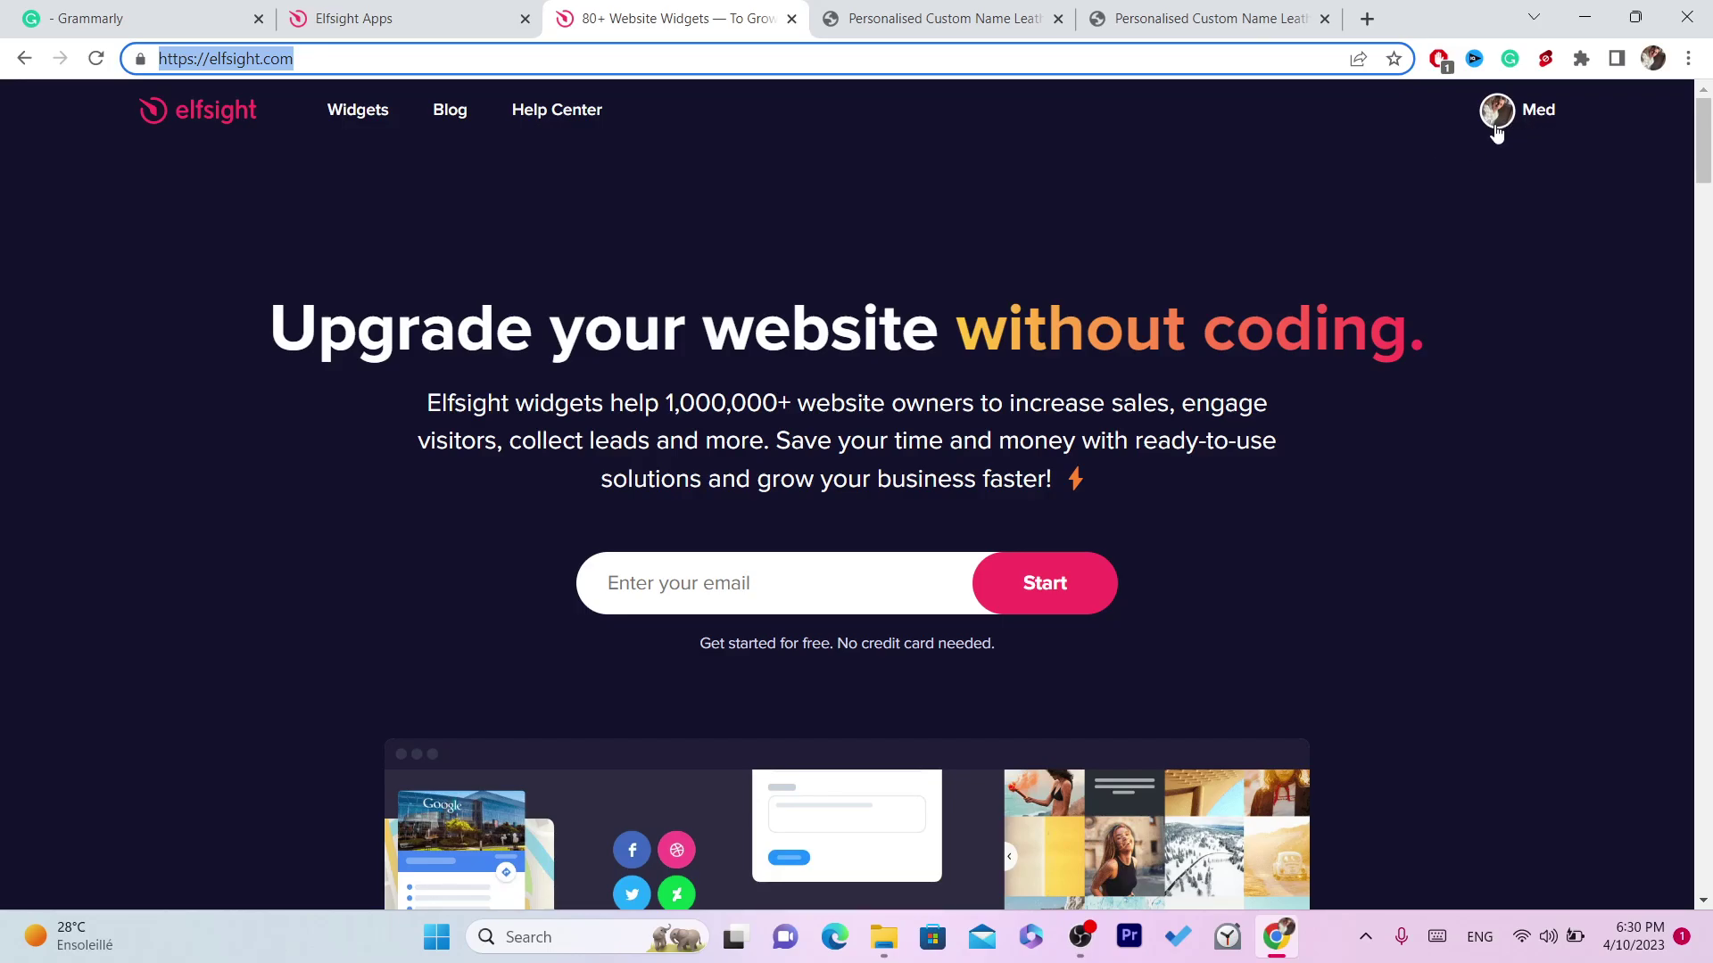
{"action": "left_click", "coordinate": [1542, 111]}
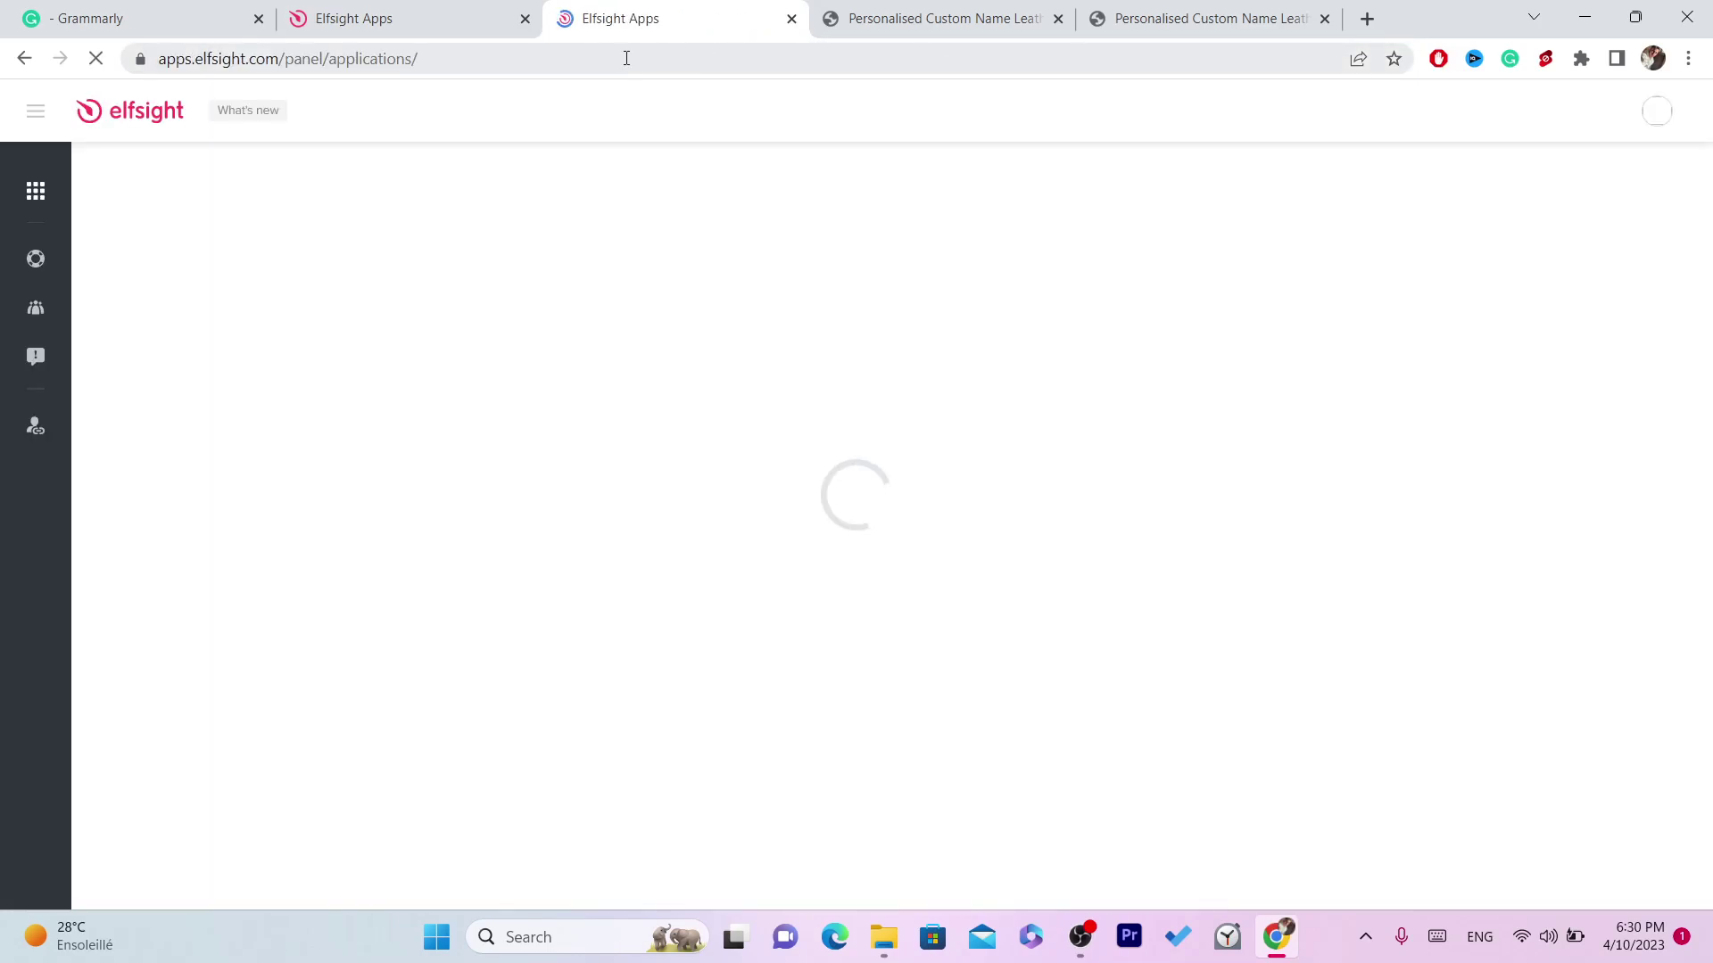
Find the Popup app in the apps catalog and start a new Popup widget.
{"action": "left_click", "coordinate": [627, 58]}
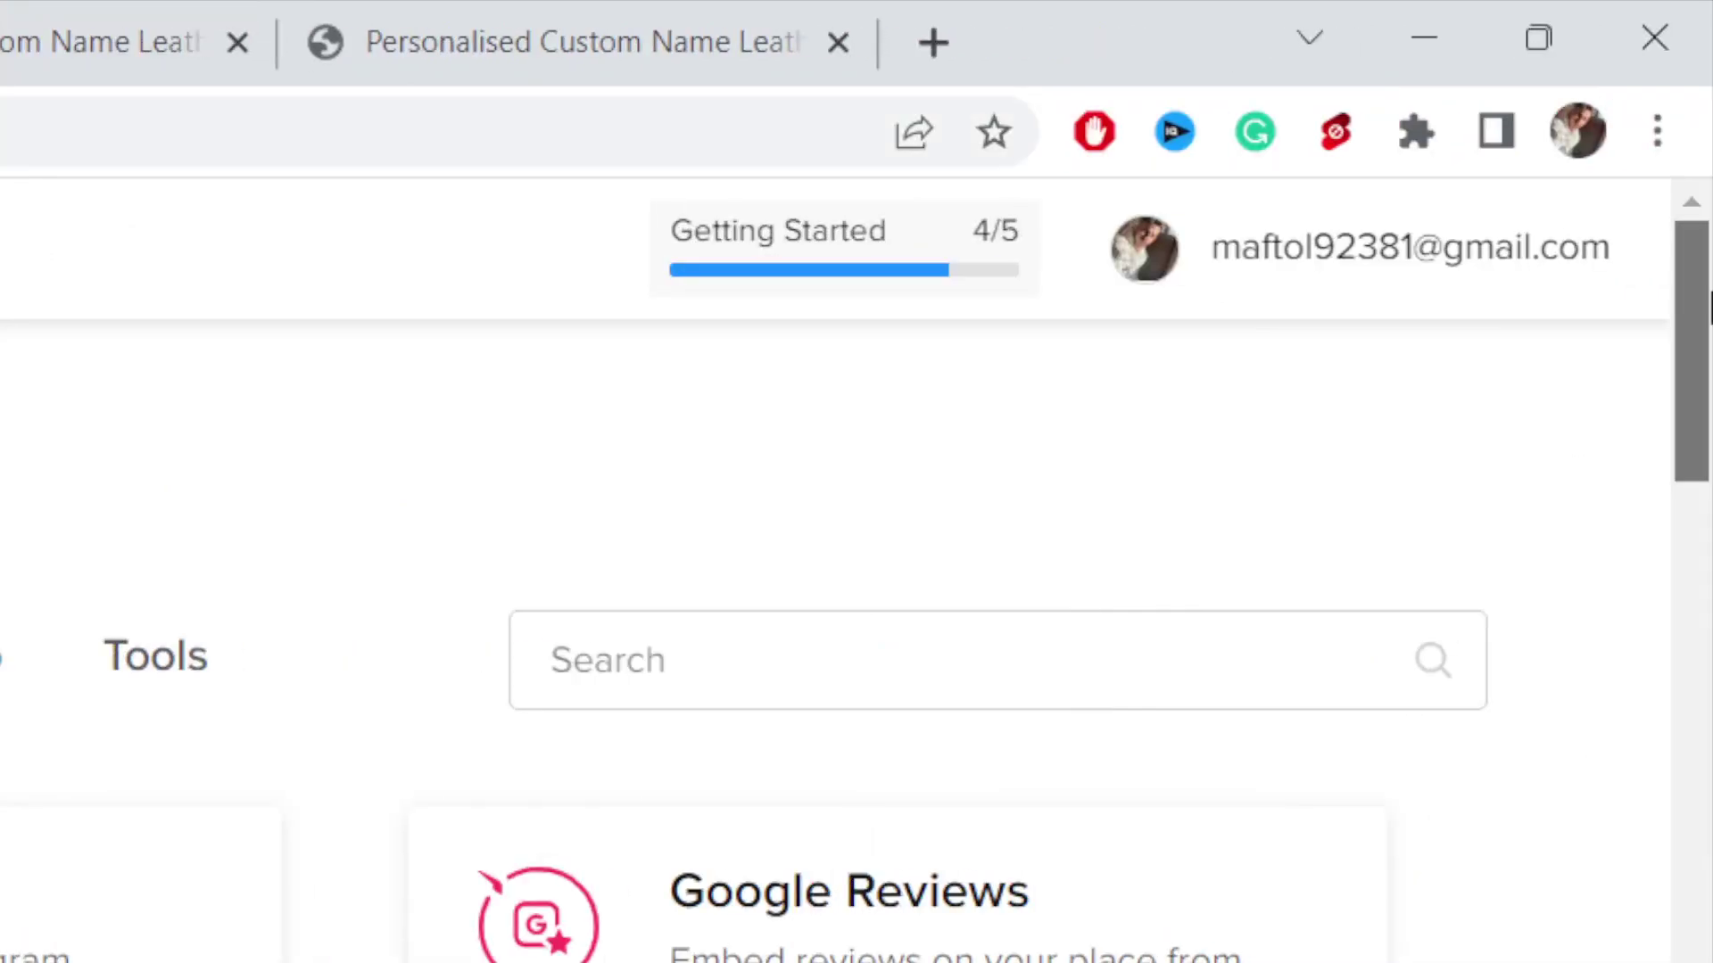
{"action": "scroll", "coordinate": [1063, 818], "scroll_direction": "down", "scroll_amount": 4}
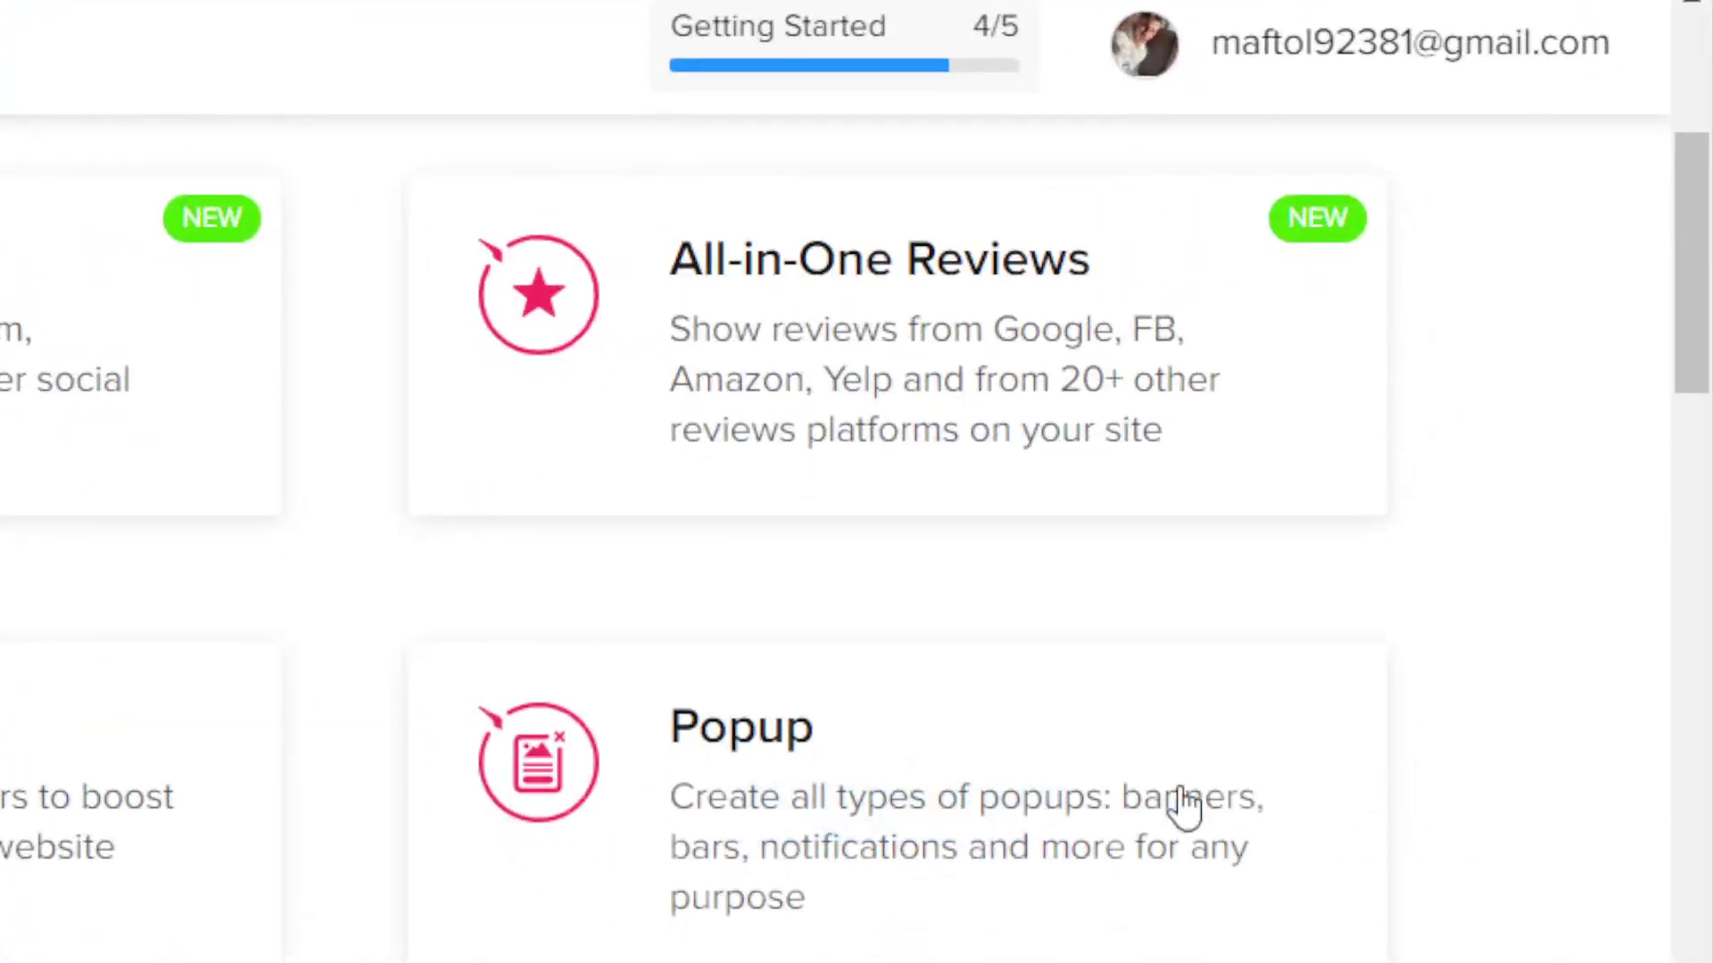
{"action": "left_click", "coordinate": [1349, 460]}
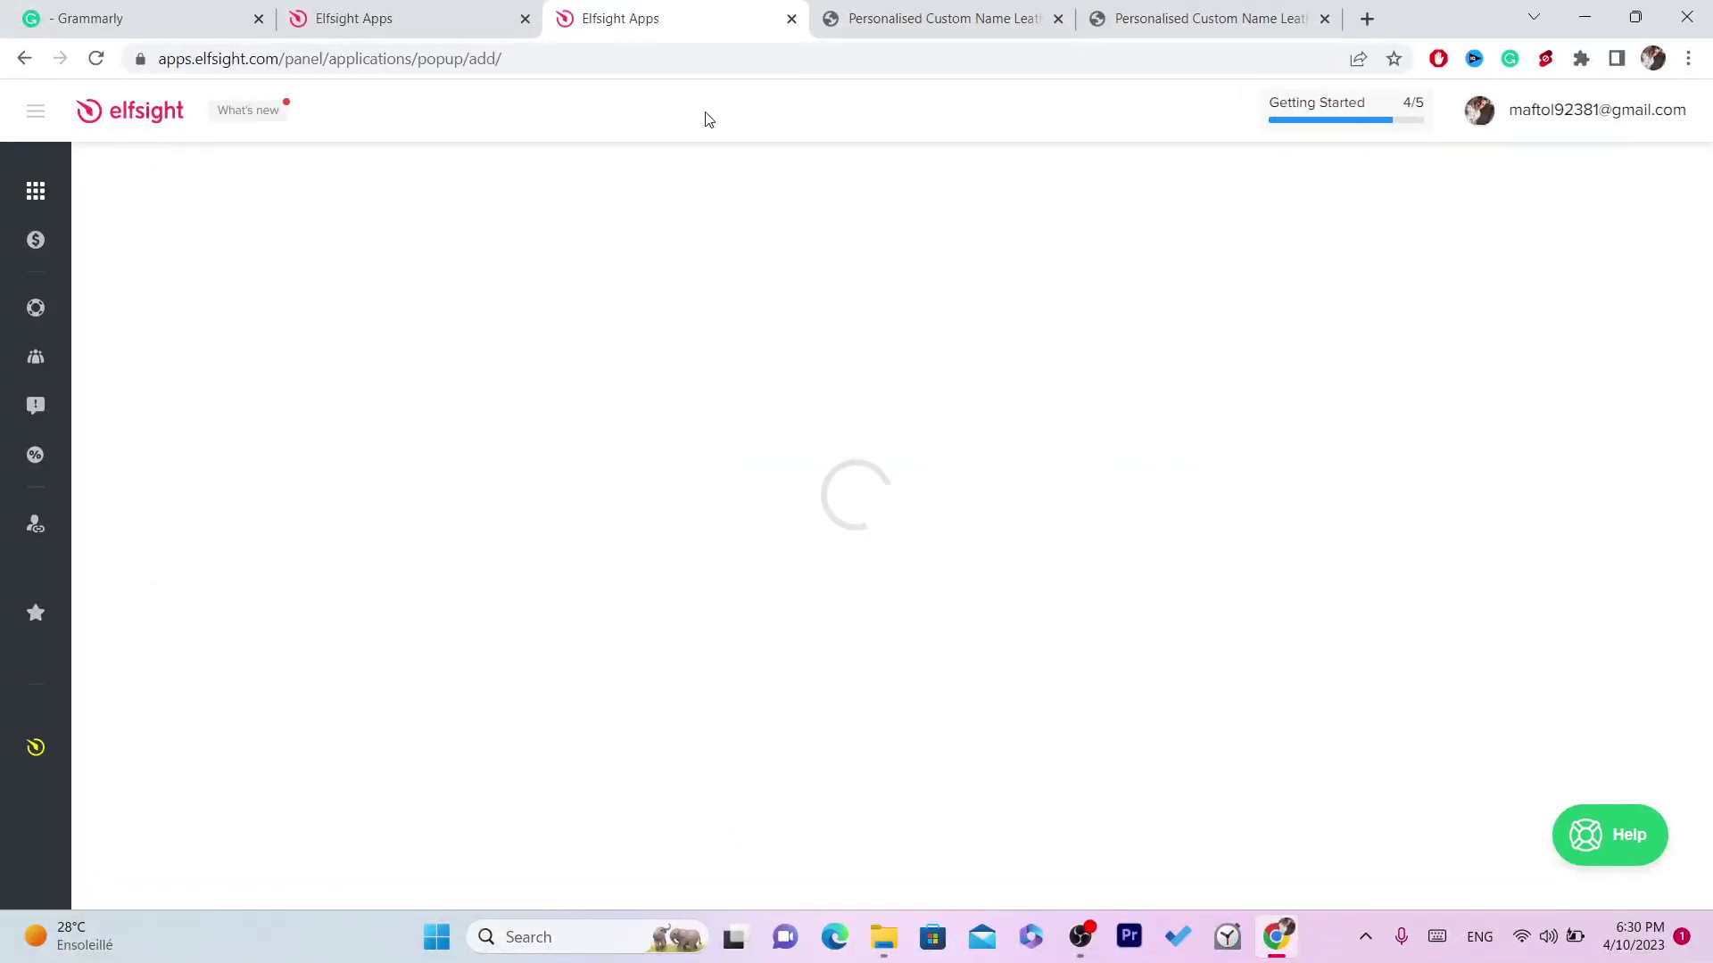
Pick the Black Friday Coupon template and continue into the builder with it.
{"action": "left_click", "coordinate": [655, 59]}
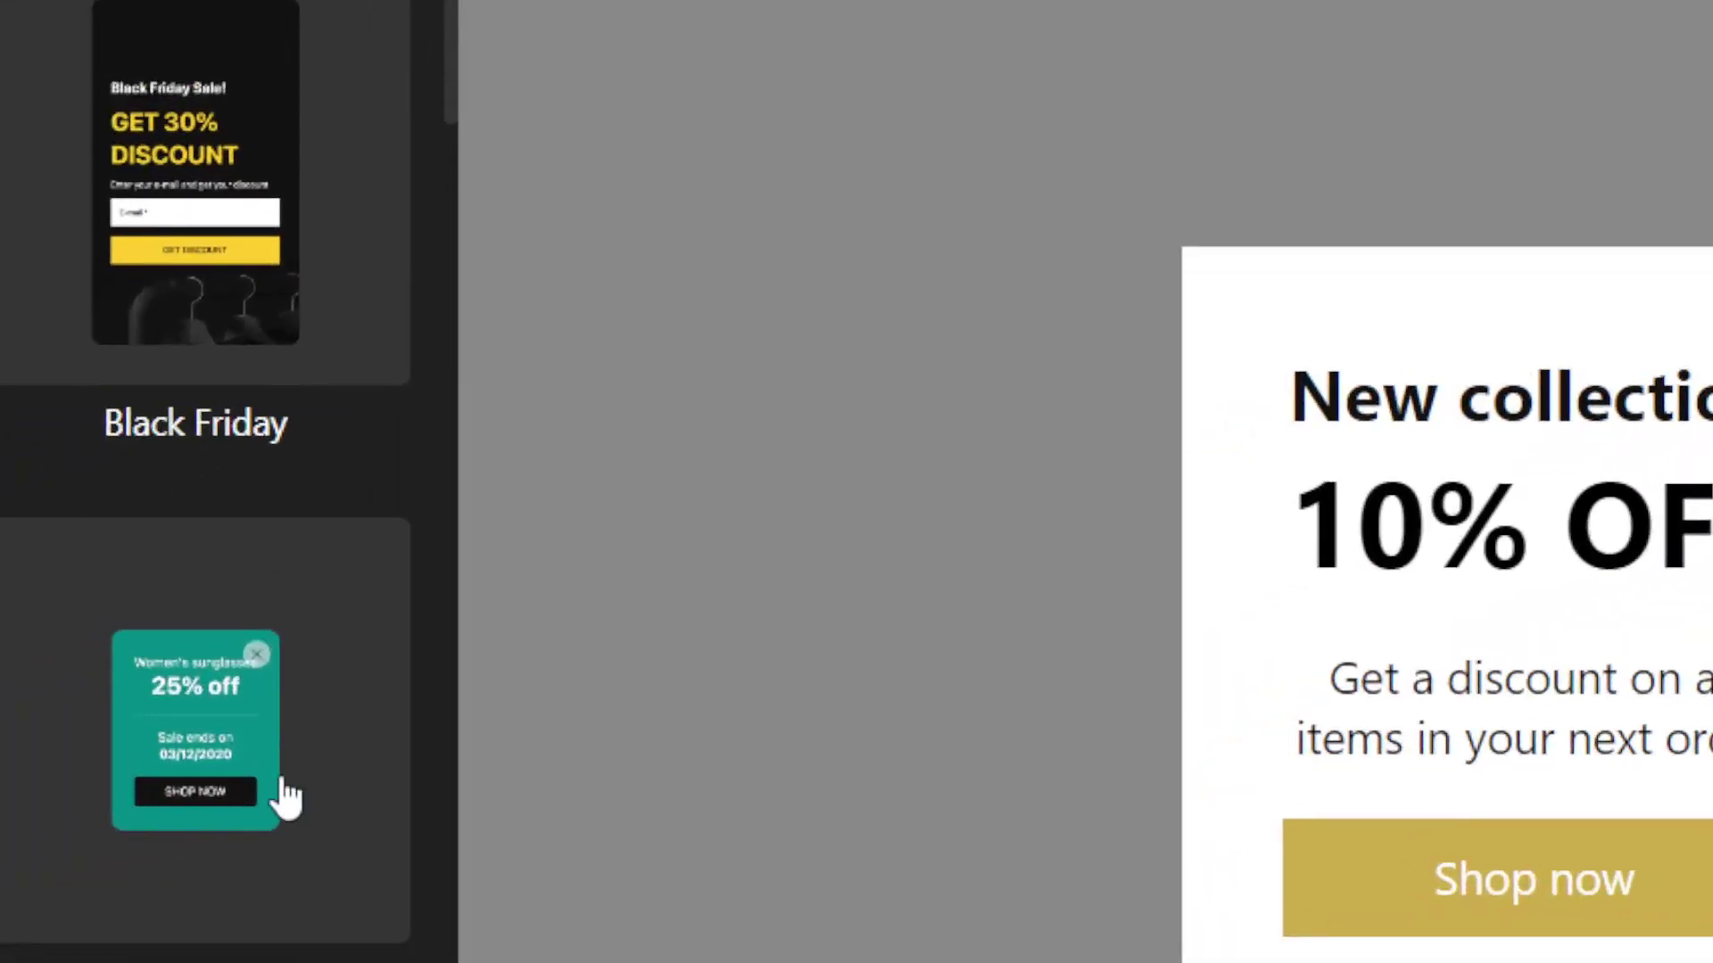
{"action": "left_click", "coordinate": [371, 590]}
{"action": "left_click", "coordinate": [140, 189]}
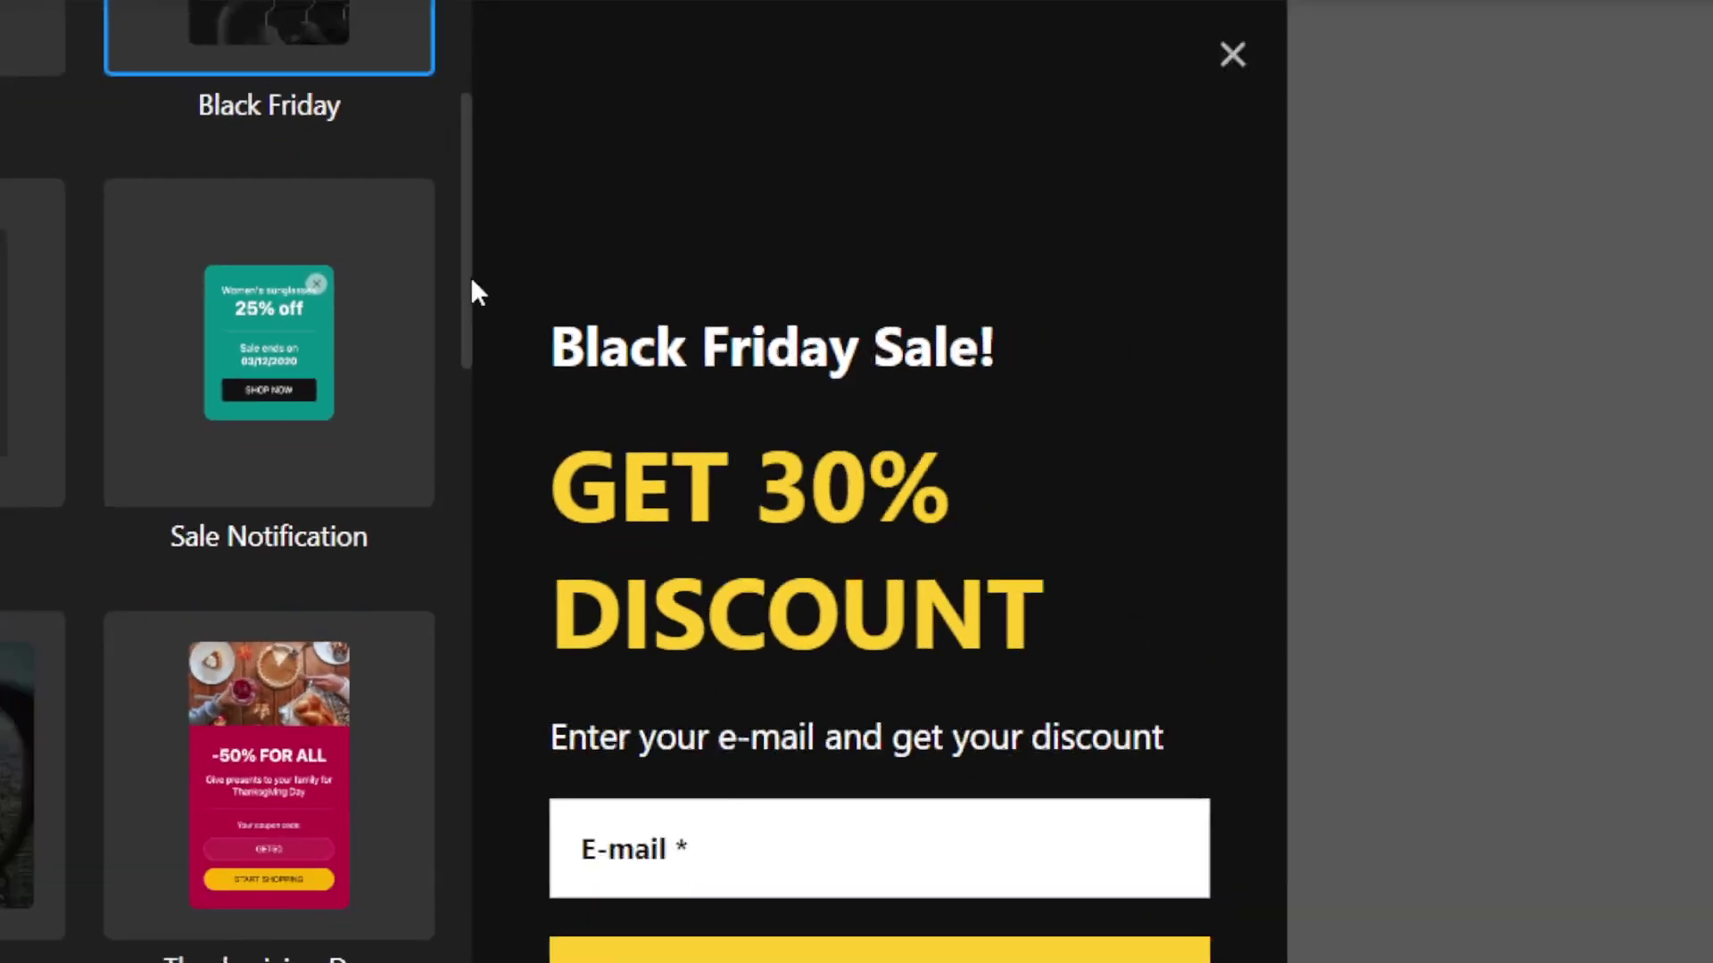
{"action": "scroll", "coordinate": [446, 323], "scroll_direction": "down", "scroll_amount": 3}
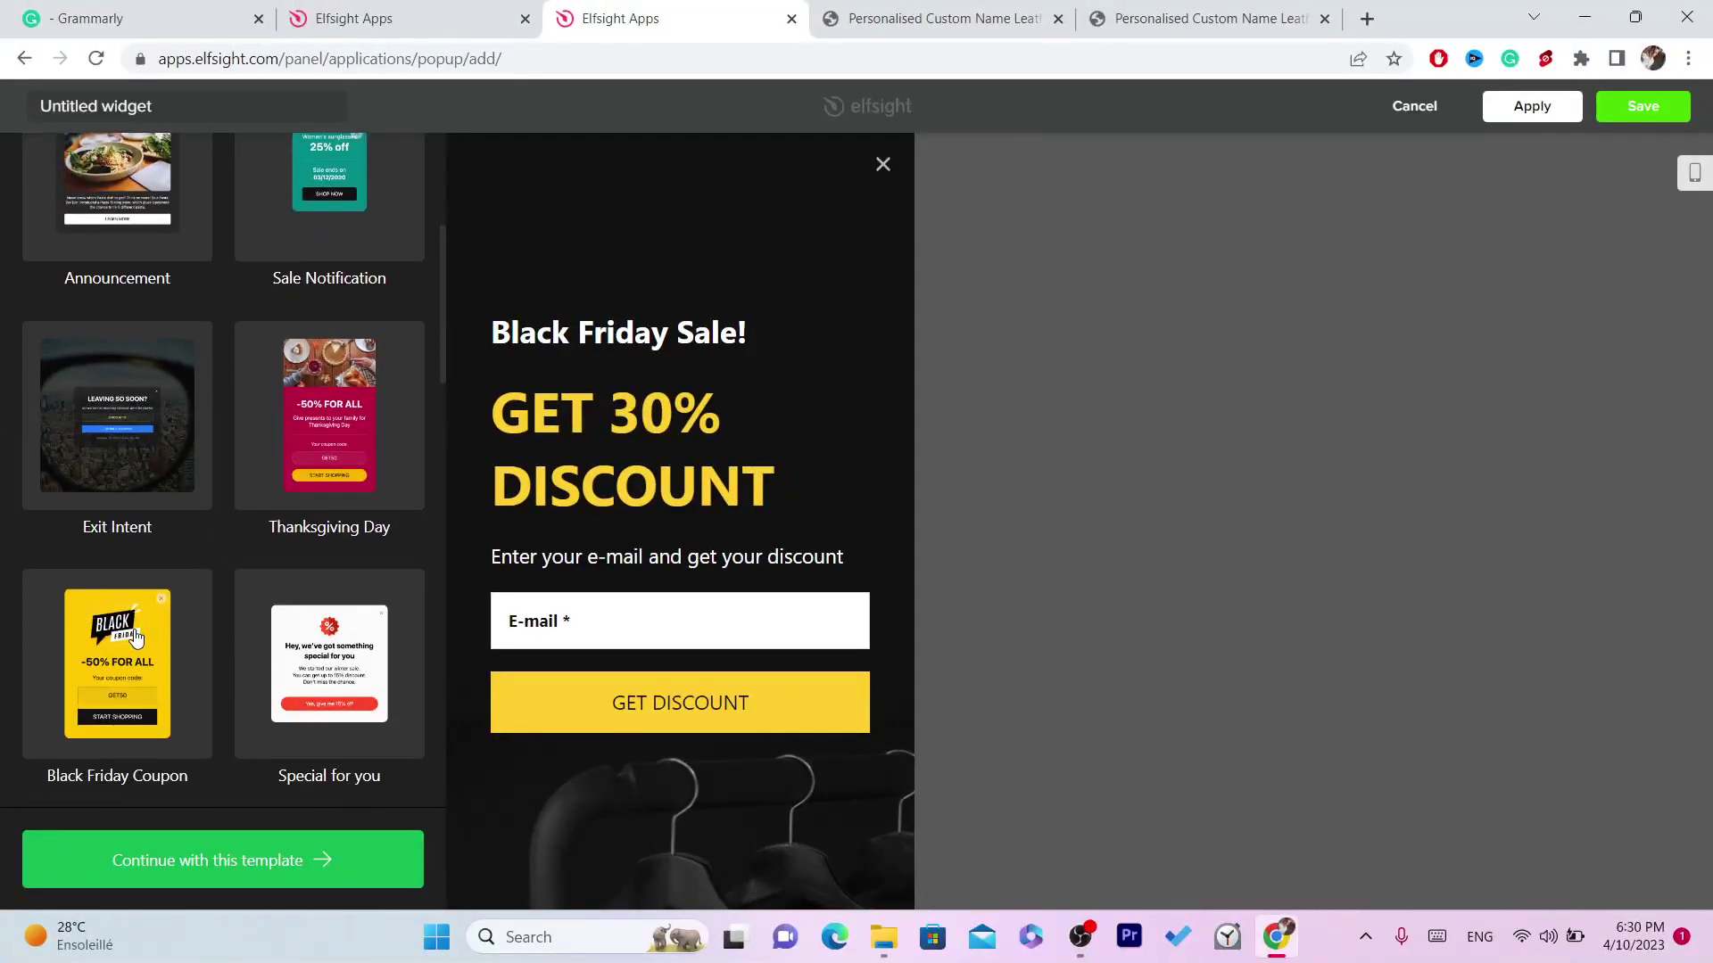
{"action": "left_click", "coordinate": [136, 636]}
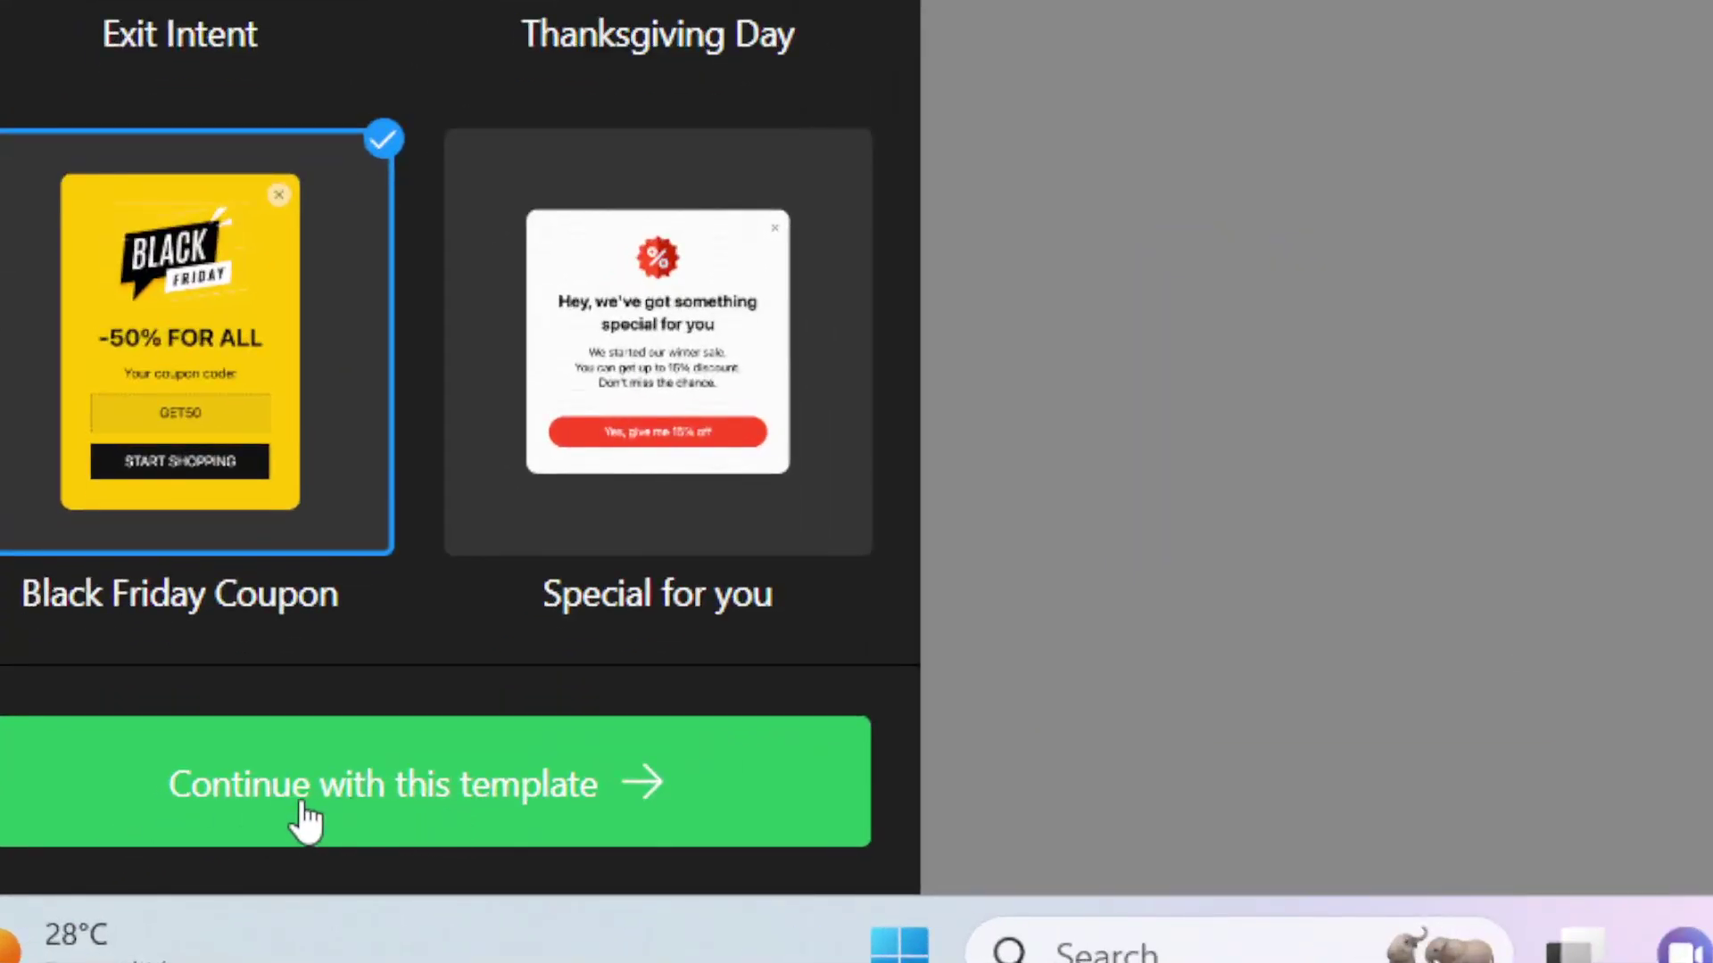
{"action": "left_click", "coordinate": [382, 808]}
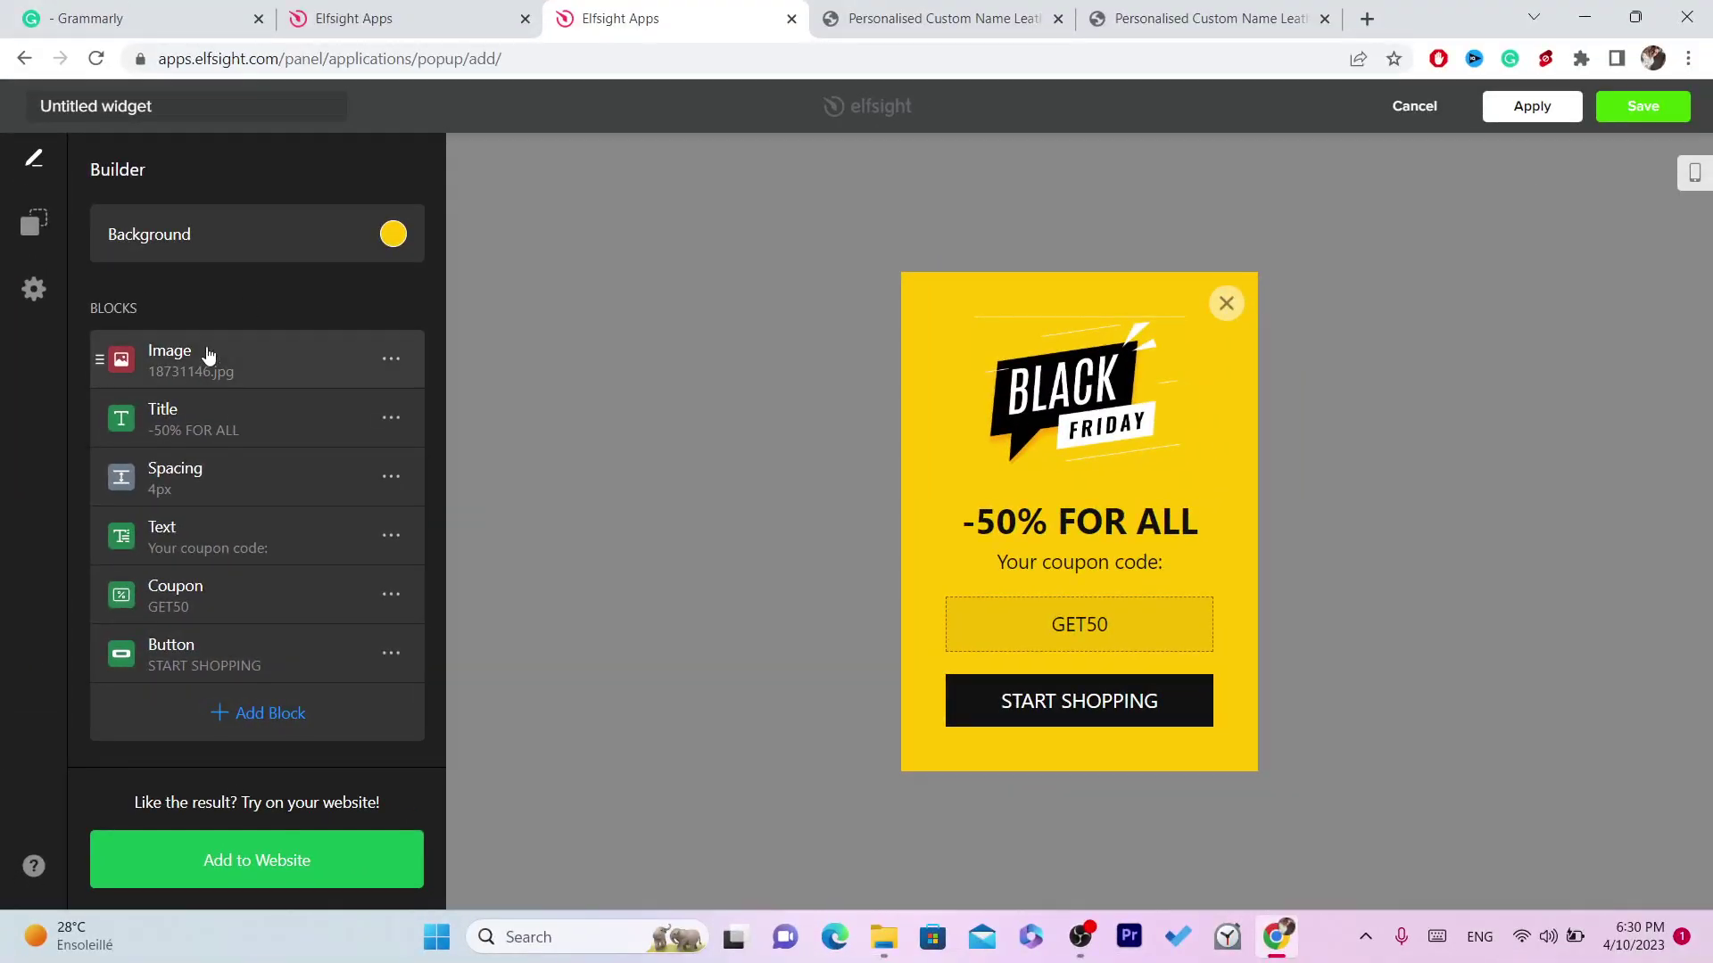
Change the popup's title text to 'hhhehe'.
{"action": "left_click", "coordinate": [189, 418]}
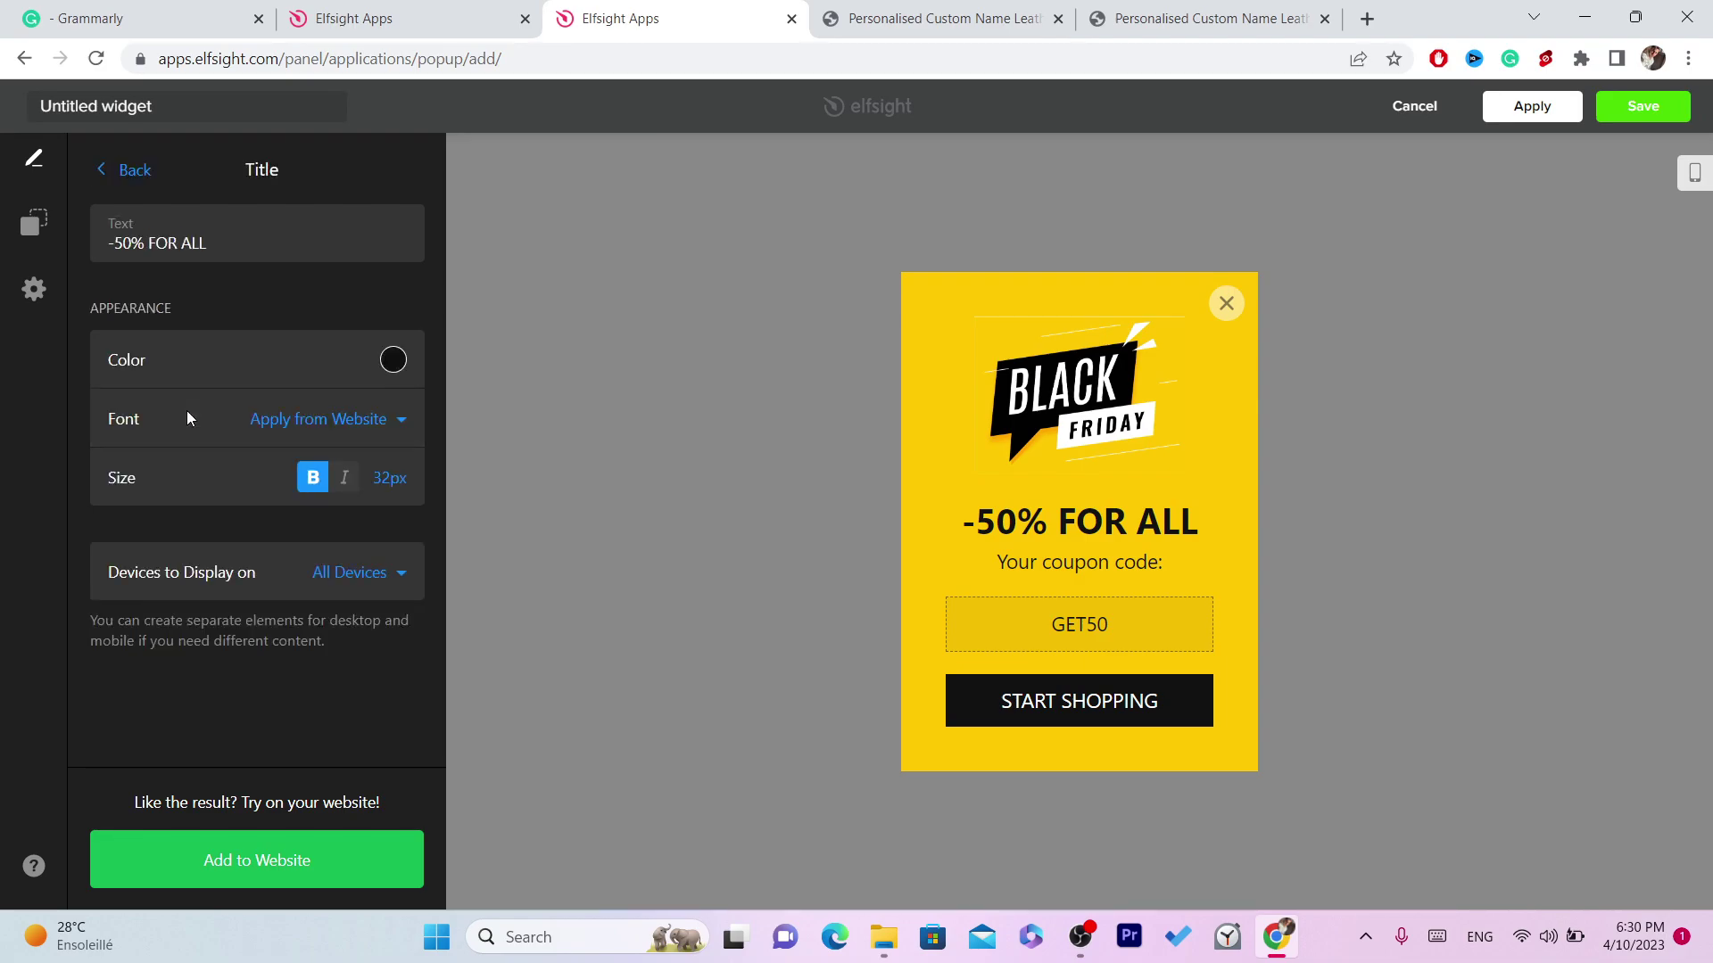
{"action": "triple_click", "coordinate": [190, 247]}
{"action": "type", "text": "hhhehe"}
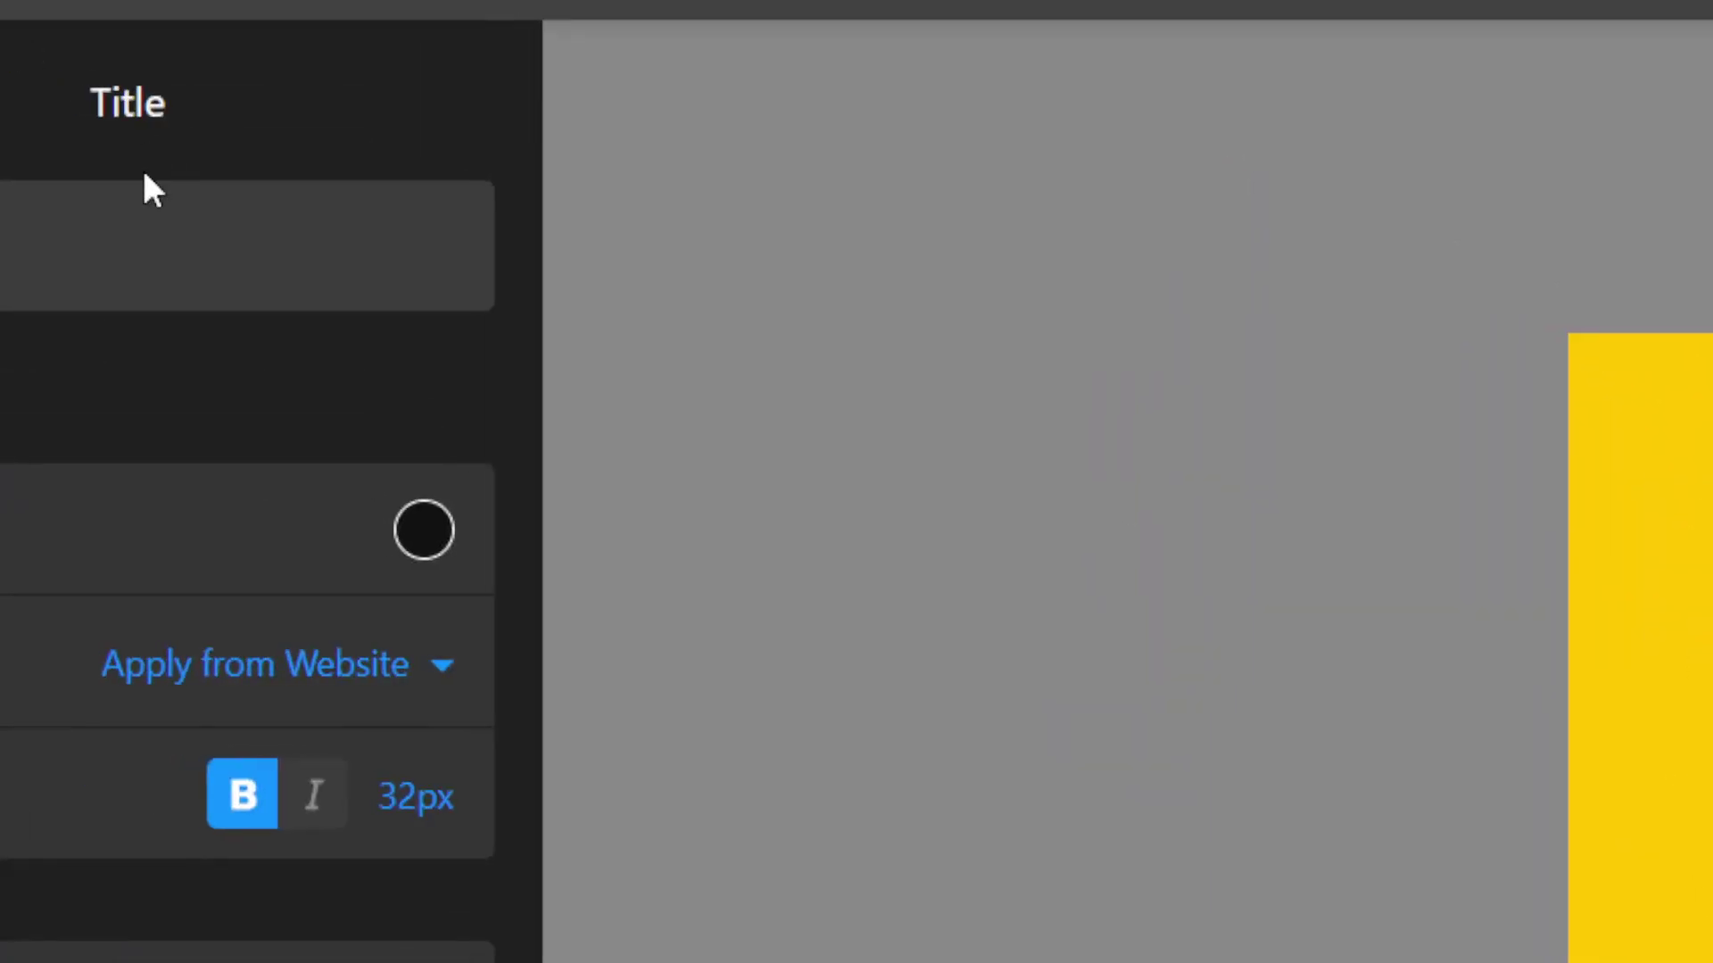
{"action": "left_click", "coordinate": [192, 169]}
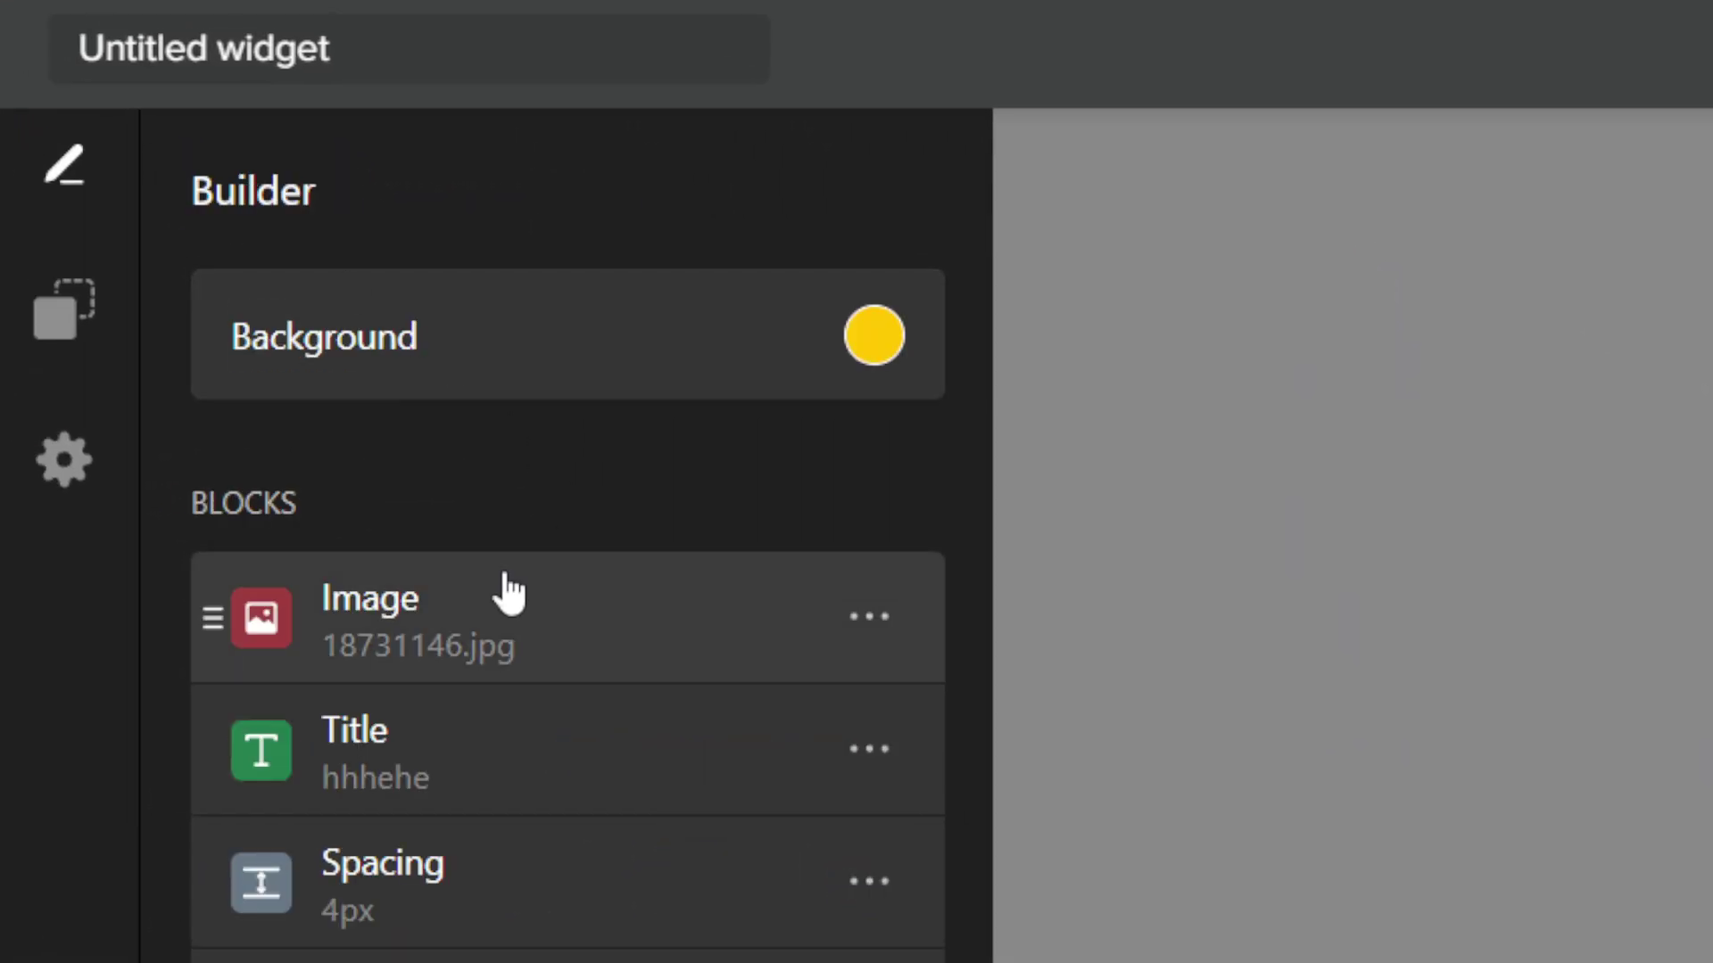
Try the image block's layouts, leaving the image above the content.
{"action": "left_click", "coordinate": [520, 629]}
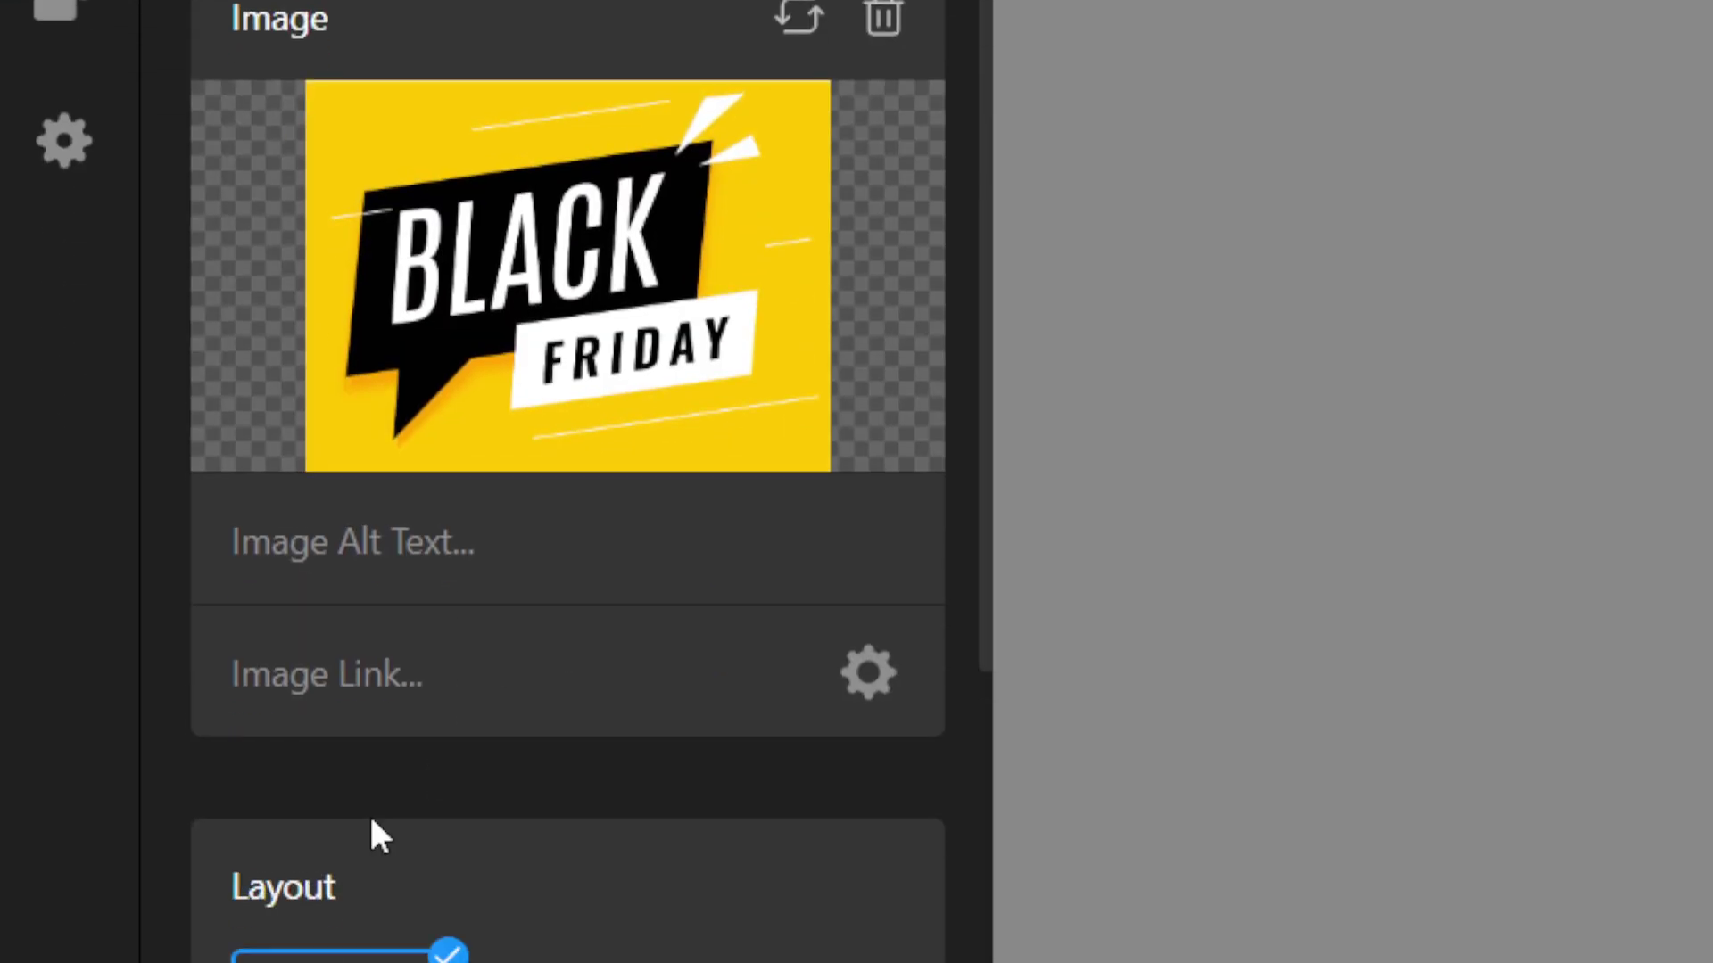
{"action": "left_click", "coordinate": [633, 839]}
{"action": "left_click", "coordinate": [765, 838]}
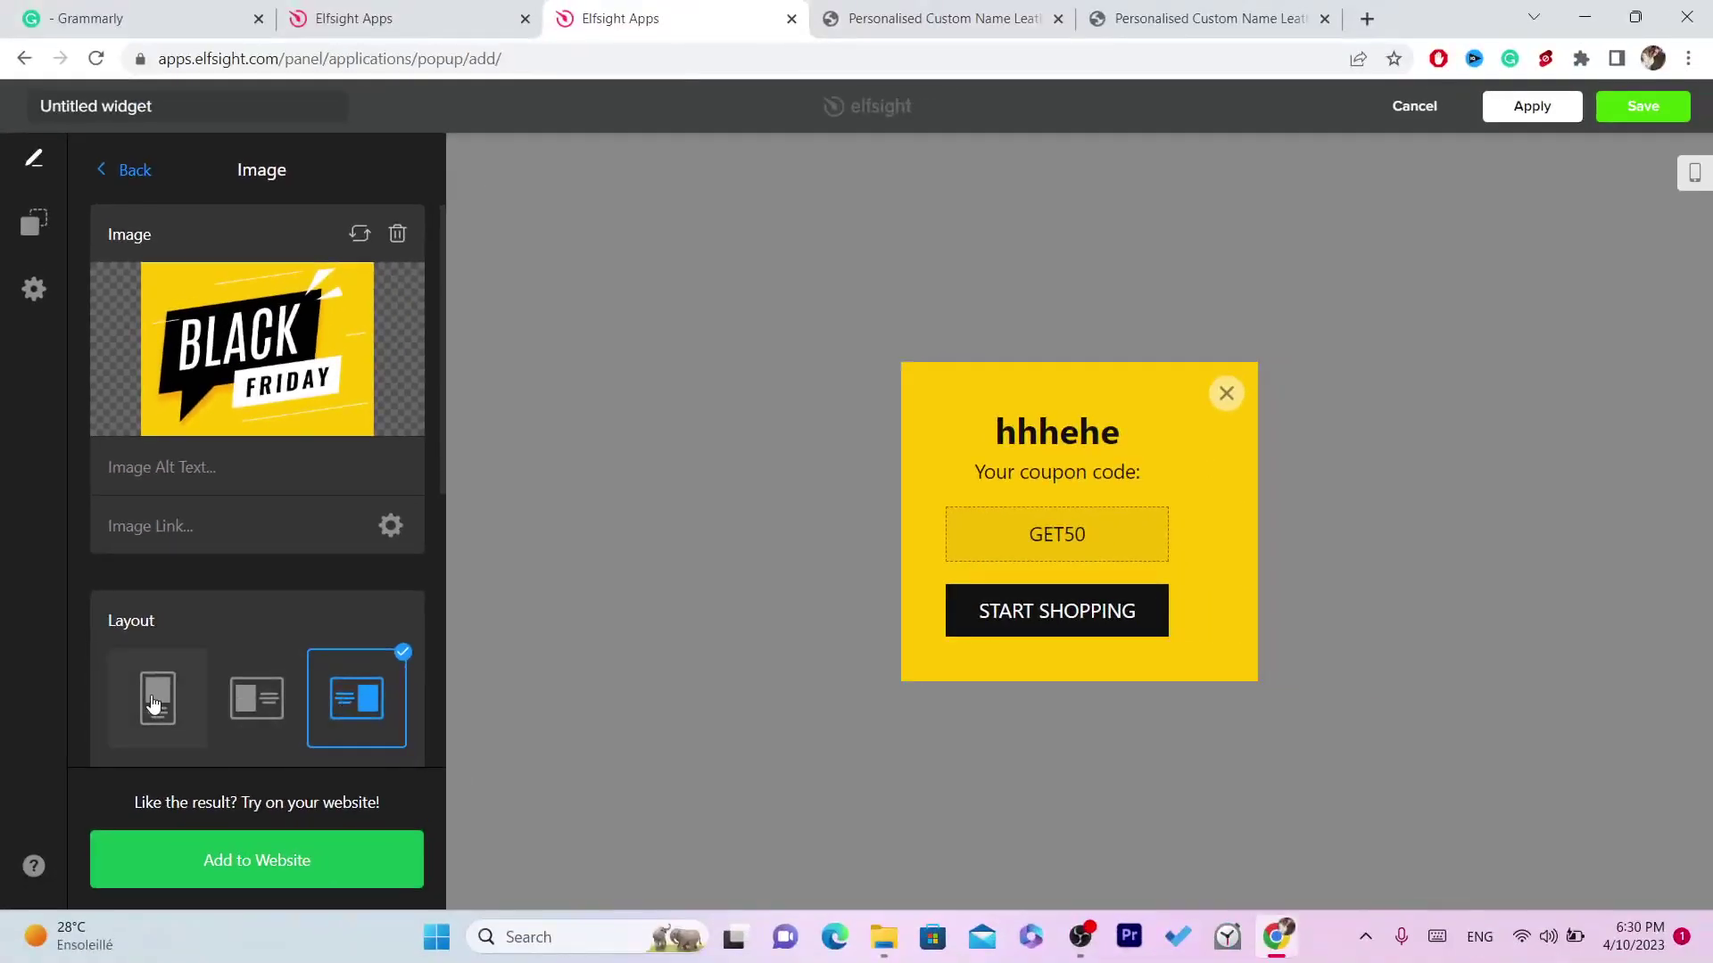
{"action": "left_click", "coordinate": [339, 839]}
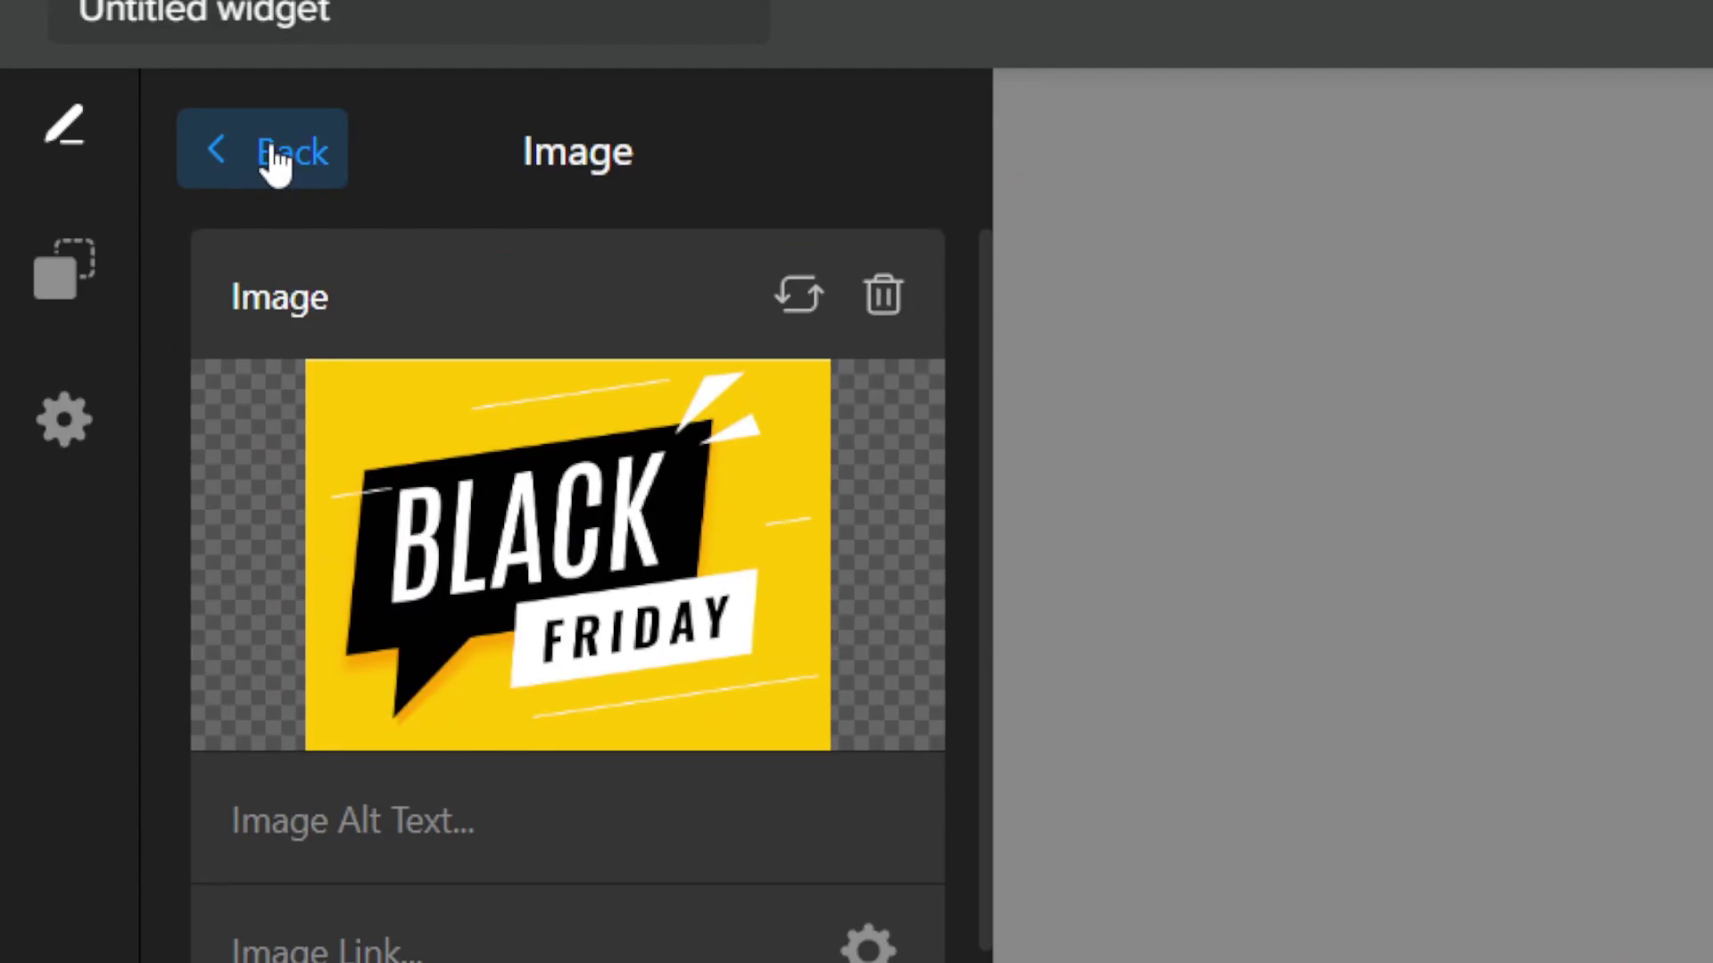
{"action": "left_click", "coordinate": [124, 174]}
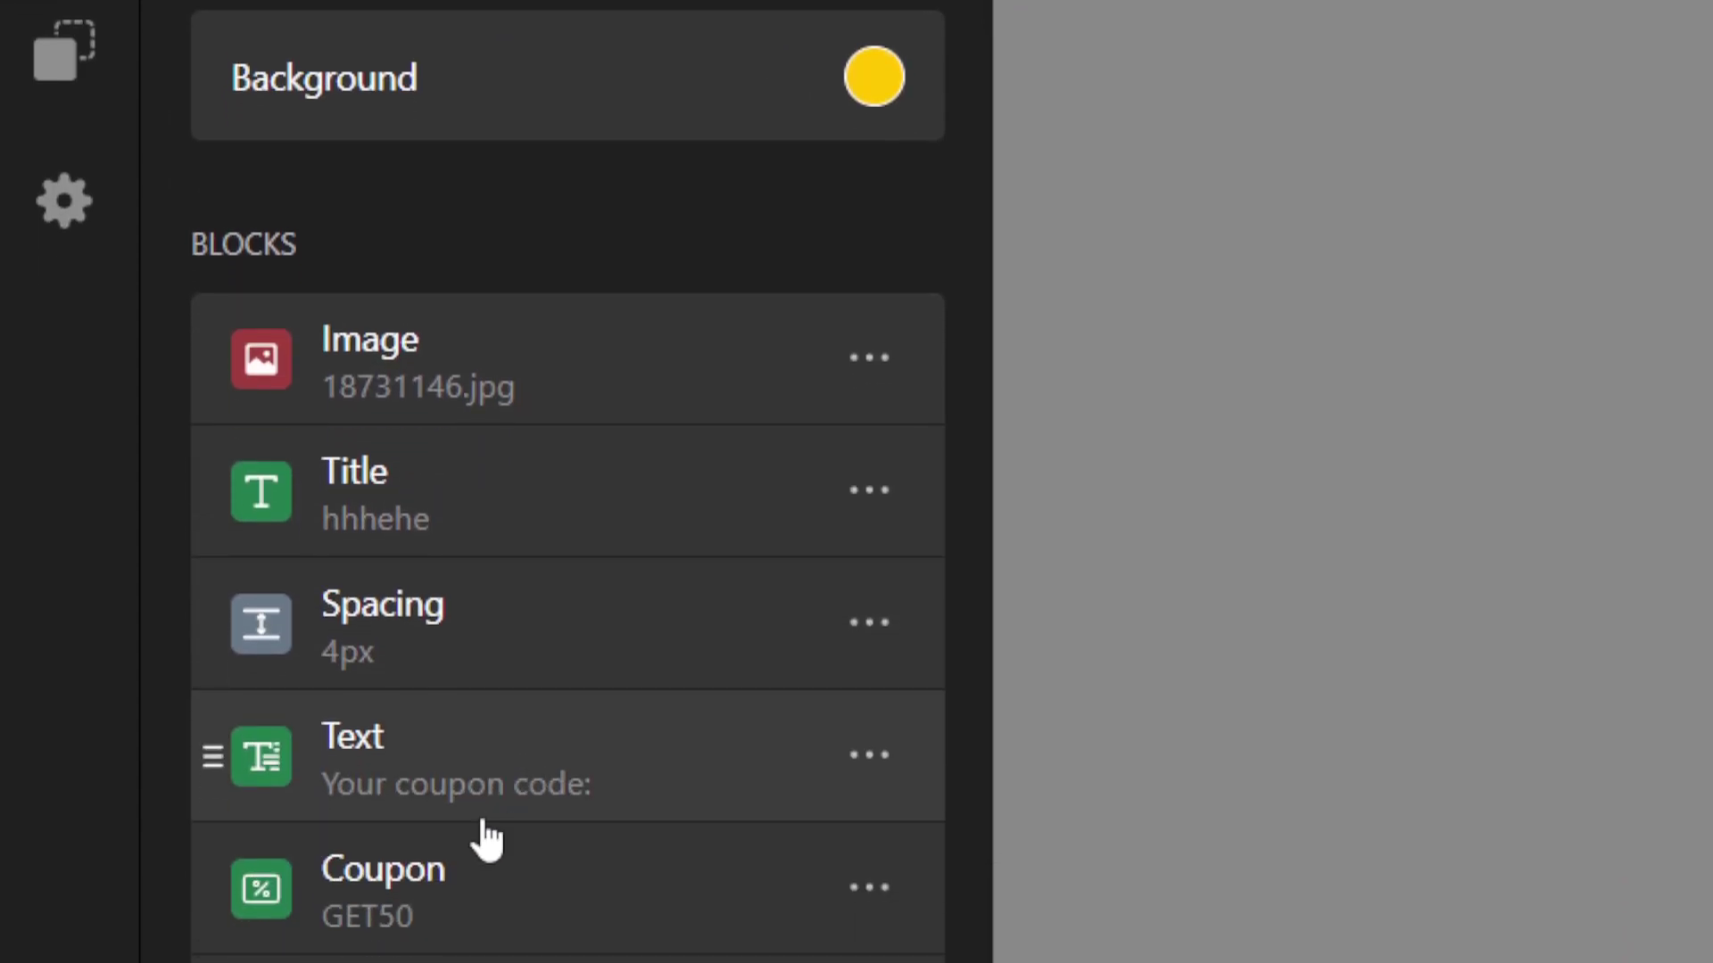
Replace the coupon text with 'SDHDH' and add the widget to the website.
{"action": "left_click", "coordinate": [484, 803]}
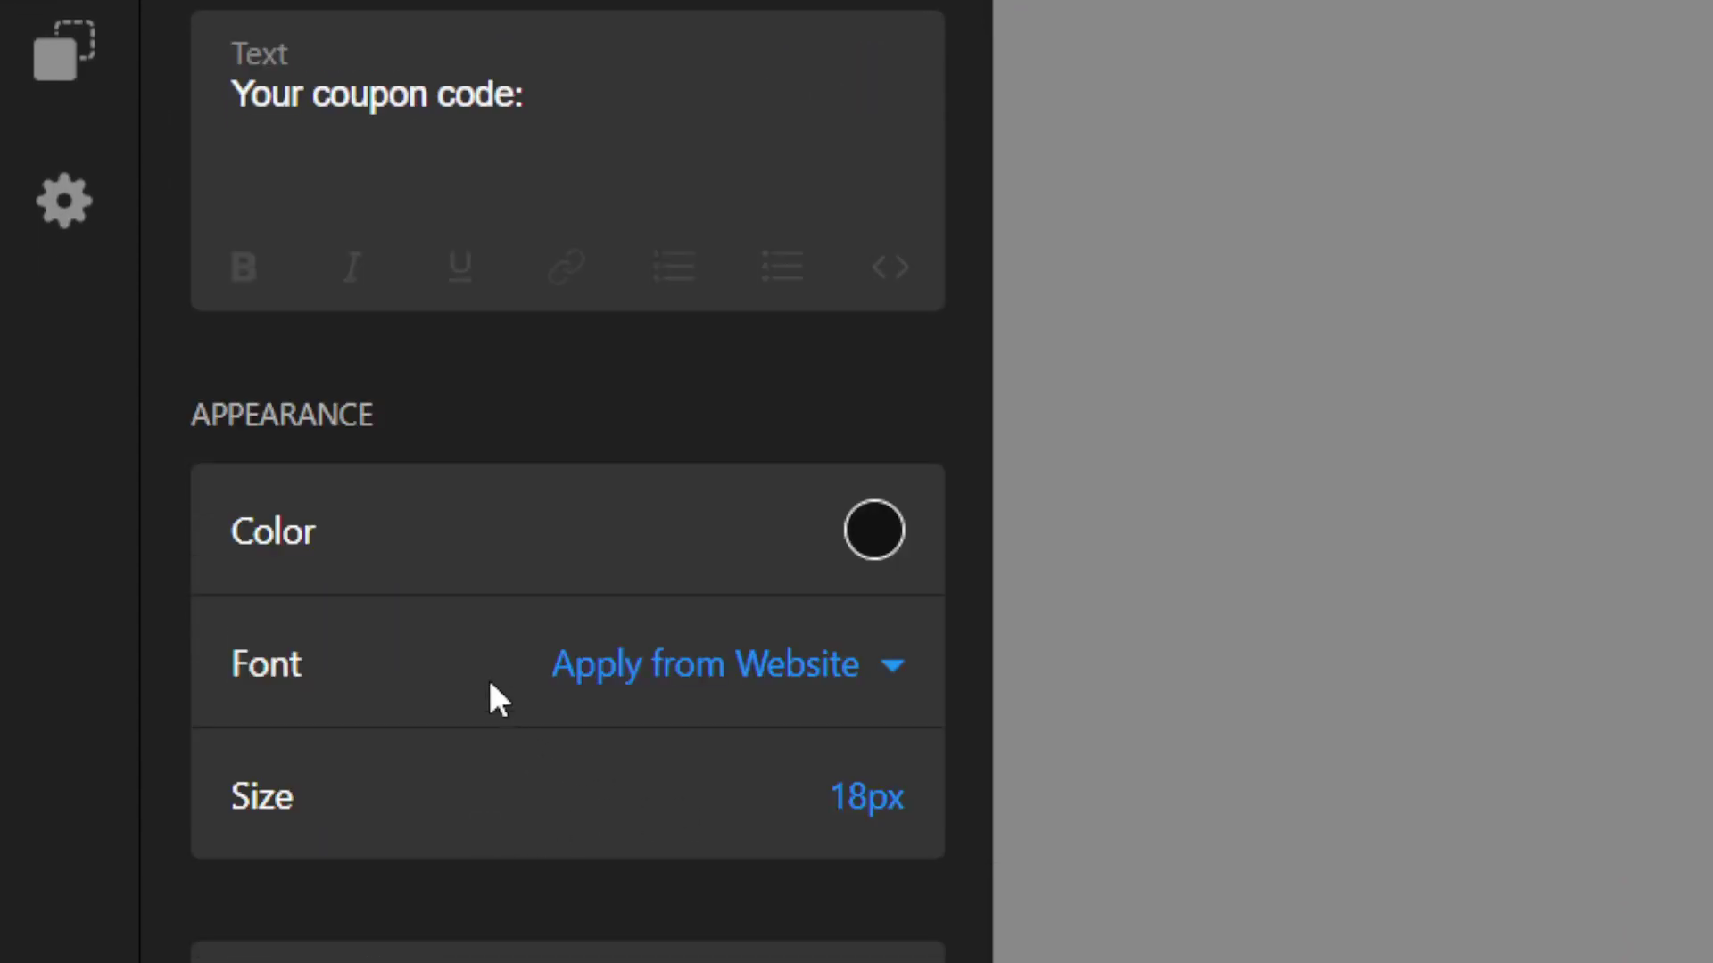
{"action": "left_click", "coordinate": [463, 118]}
{"action": "key", "text": "ctrl+a"}
{"action": "type", "text": "SDHDH"}
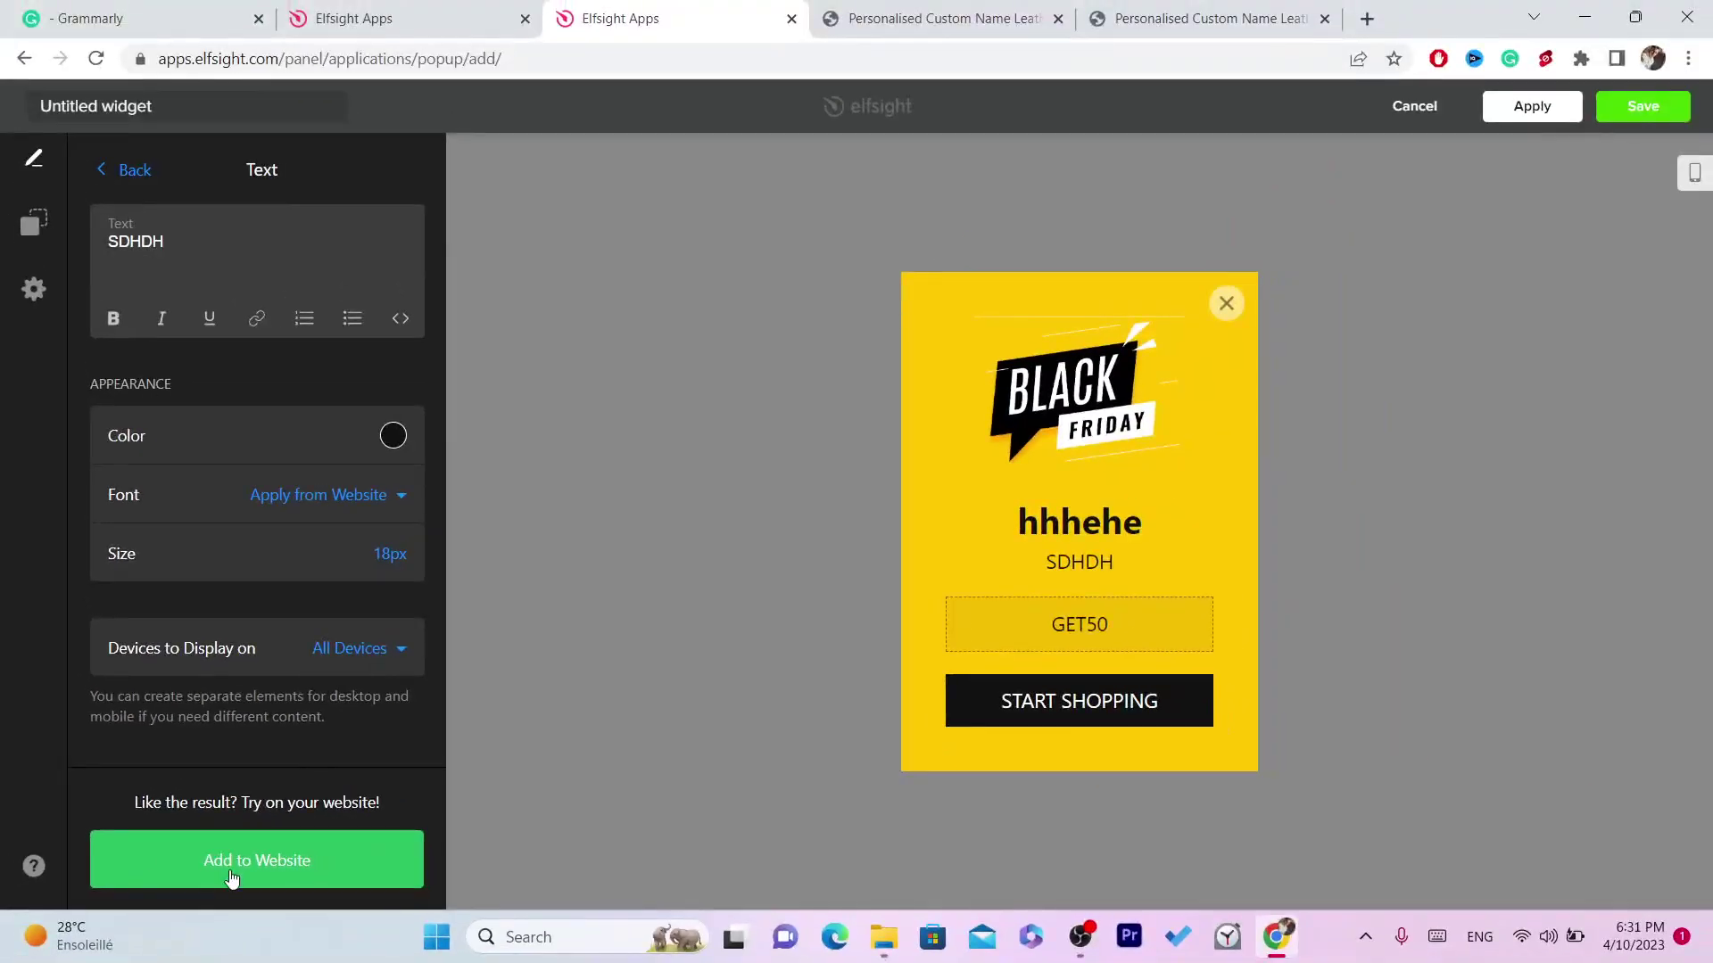
{"action": "left_click", "coordinate": [231, 879]}
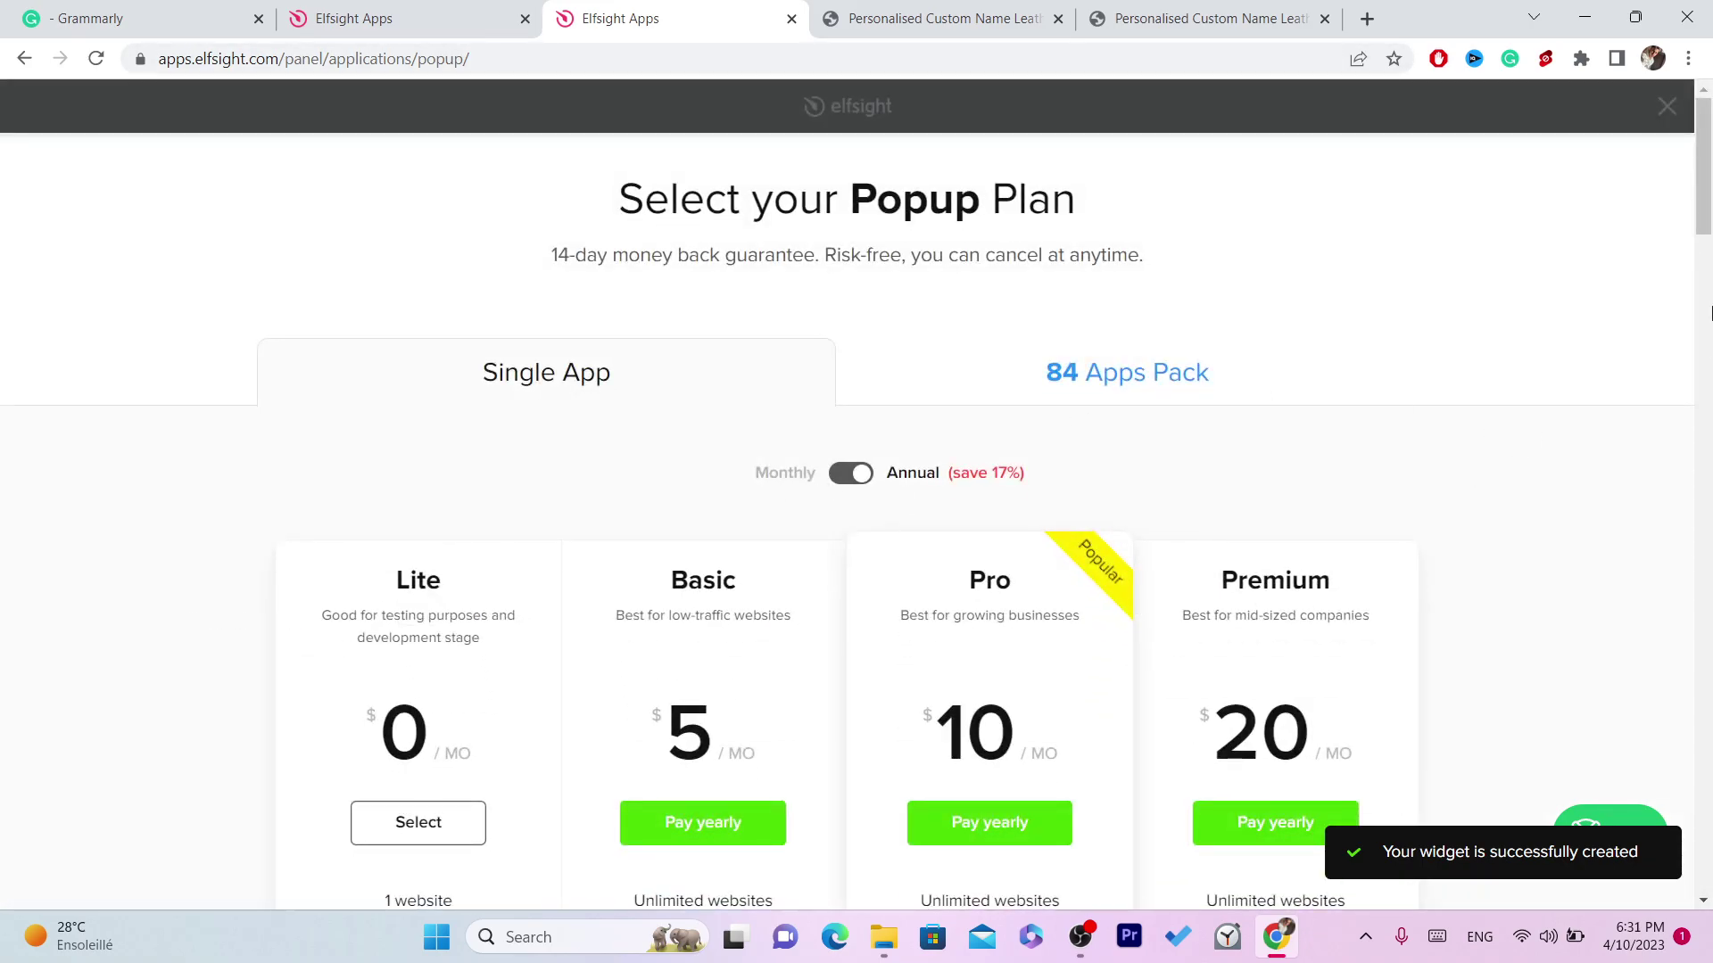
Copy the popup widget's embed code from the Get Code tab and go to the store's product page tab.
{"action": "scroll", "coordinate": [1710, 312], "scroll_direction": "down", "scroll_amount": 2}
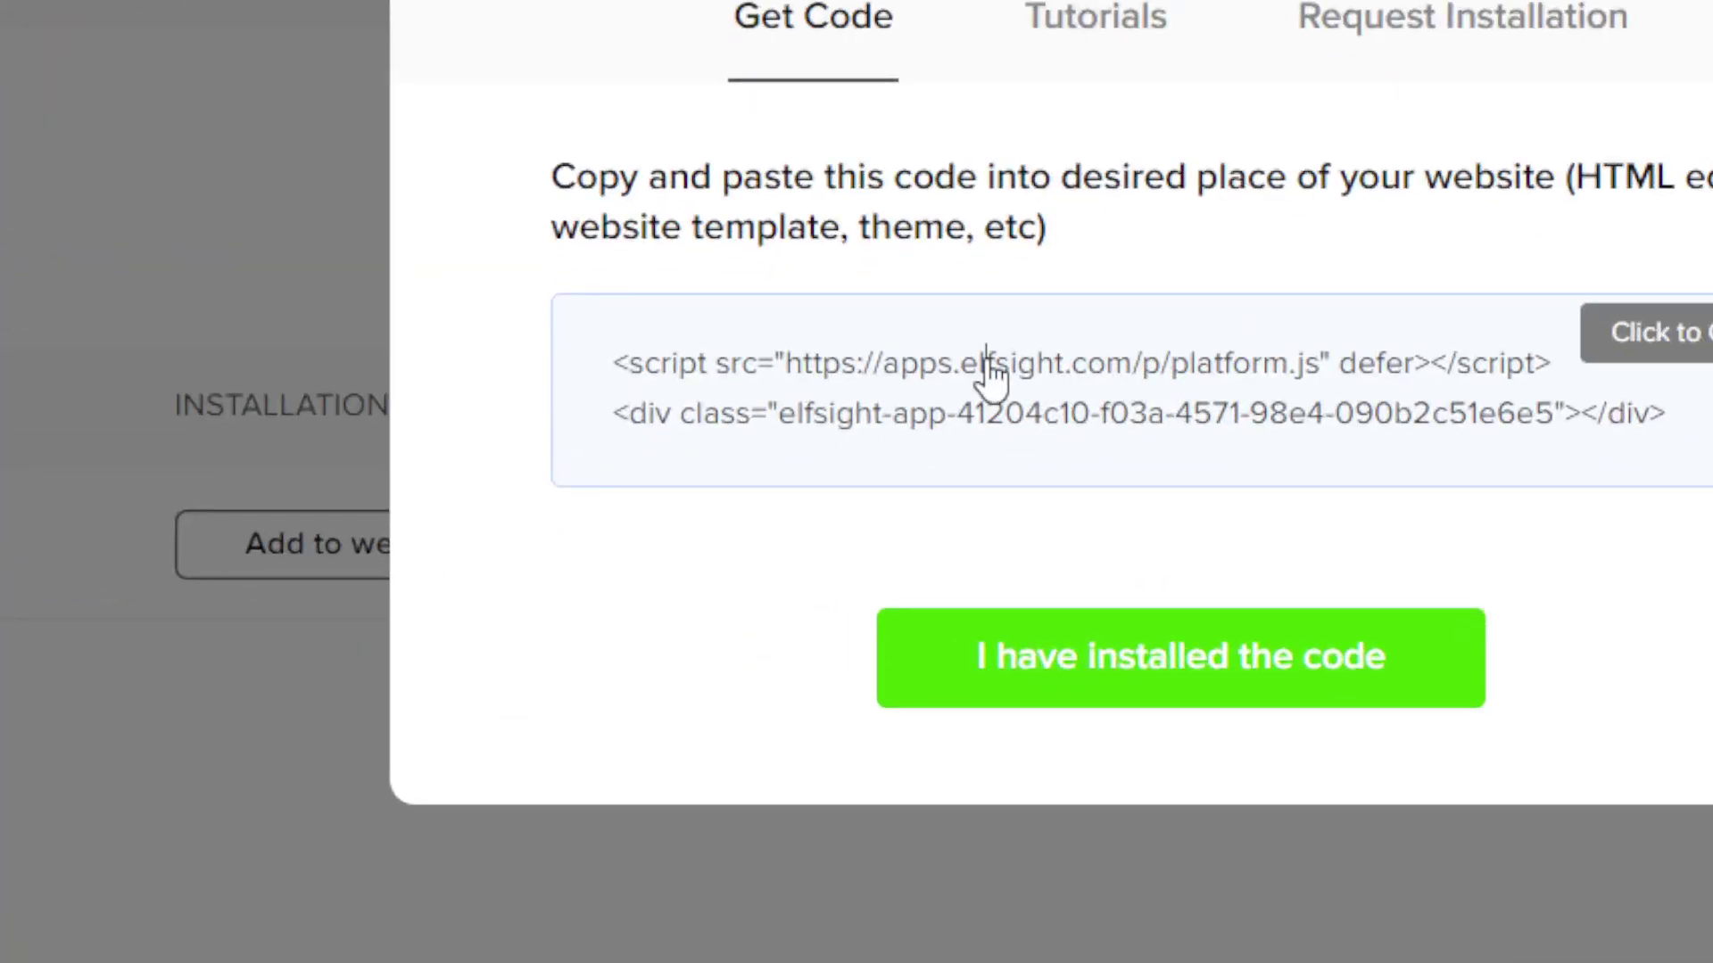
{"action": "left_click", "coordinate": [1073, 528]}
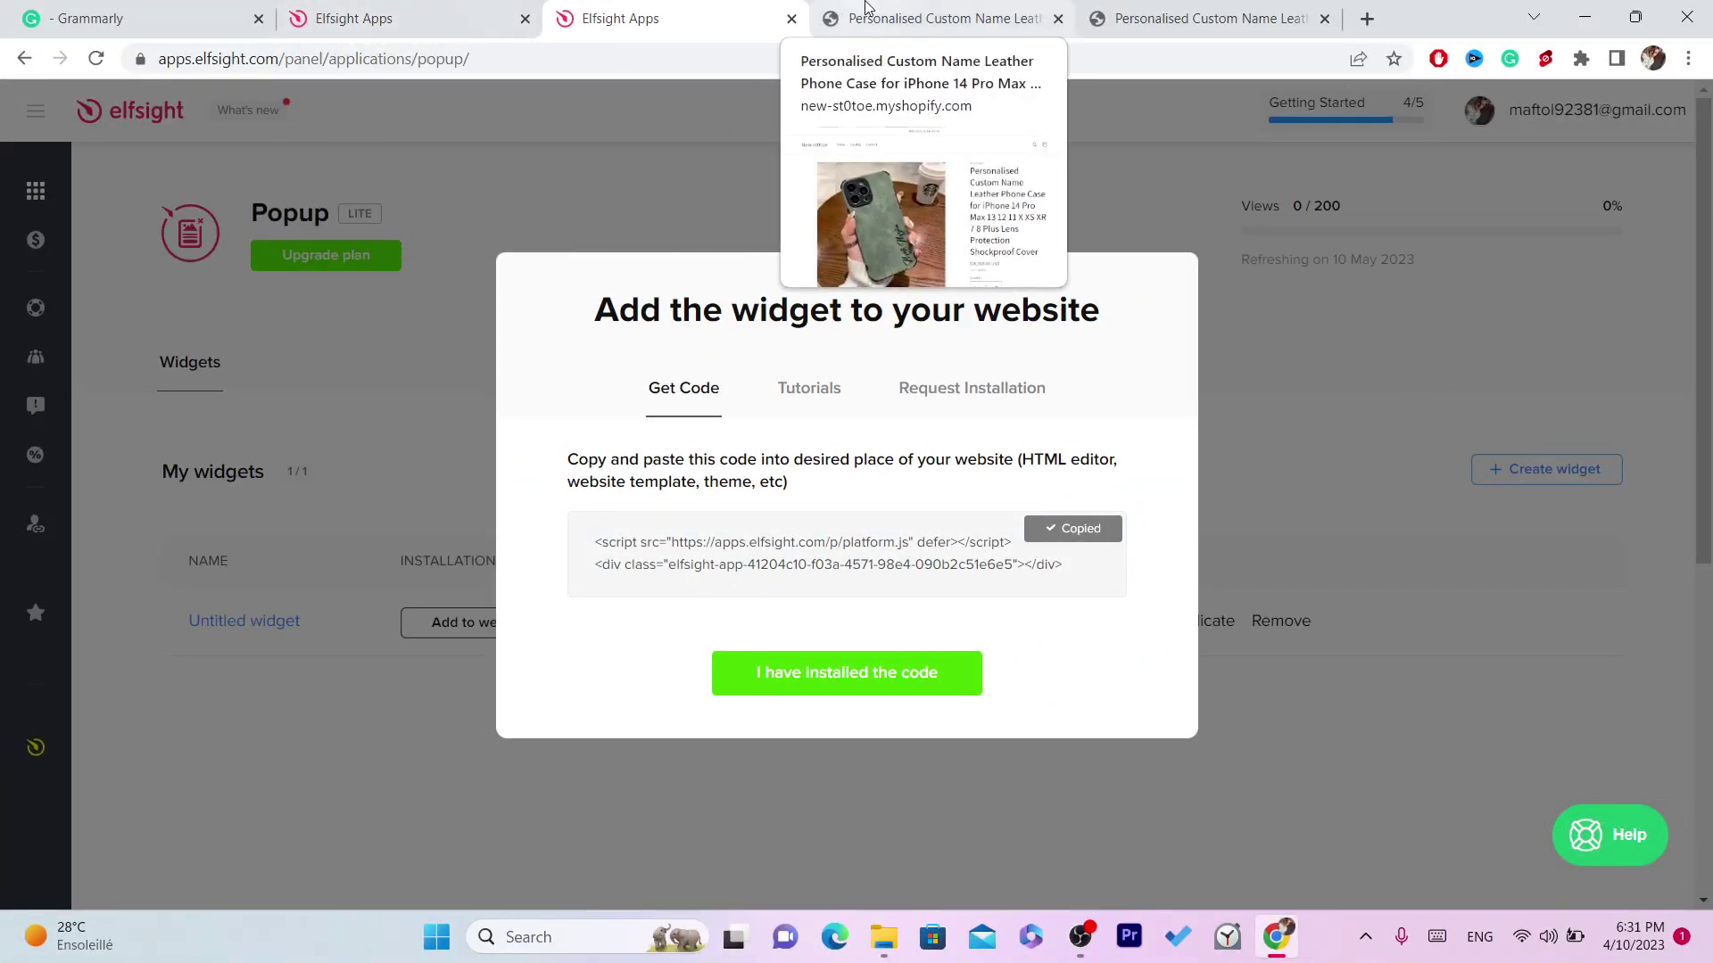
{"action": "left_click", "coordinate": [936, 18]}
{"action": "left_click", "coordinate": [1163, 11]}
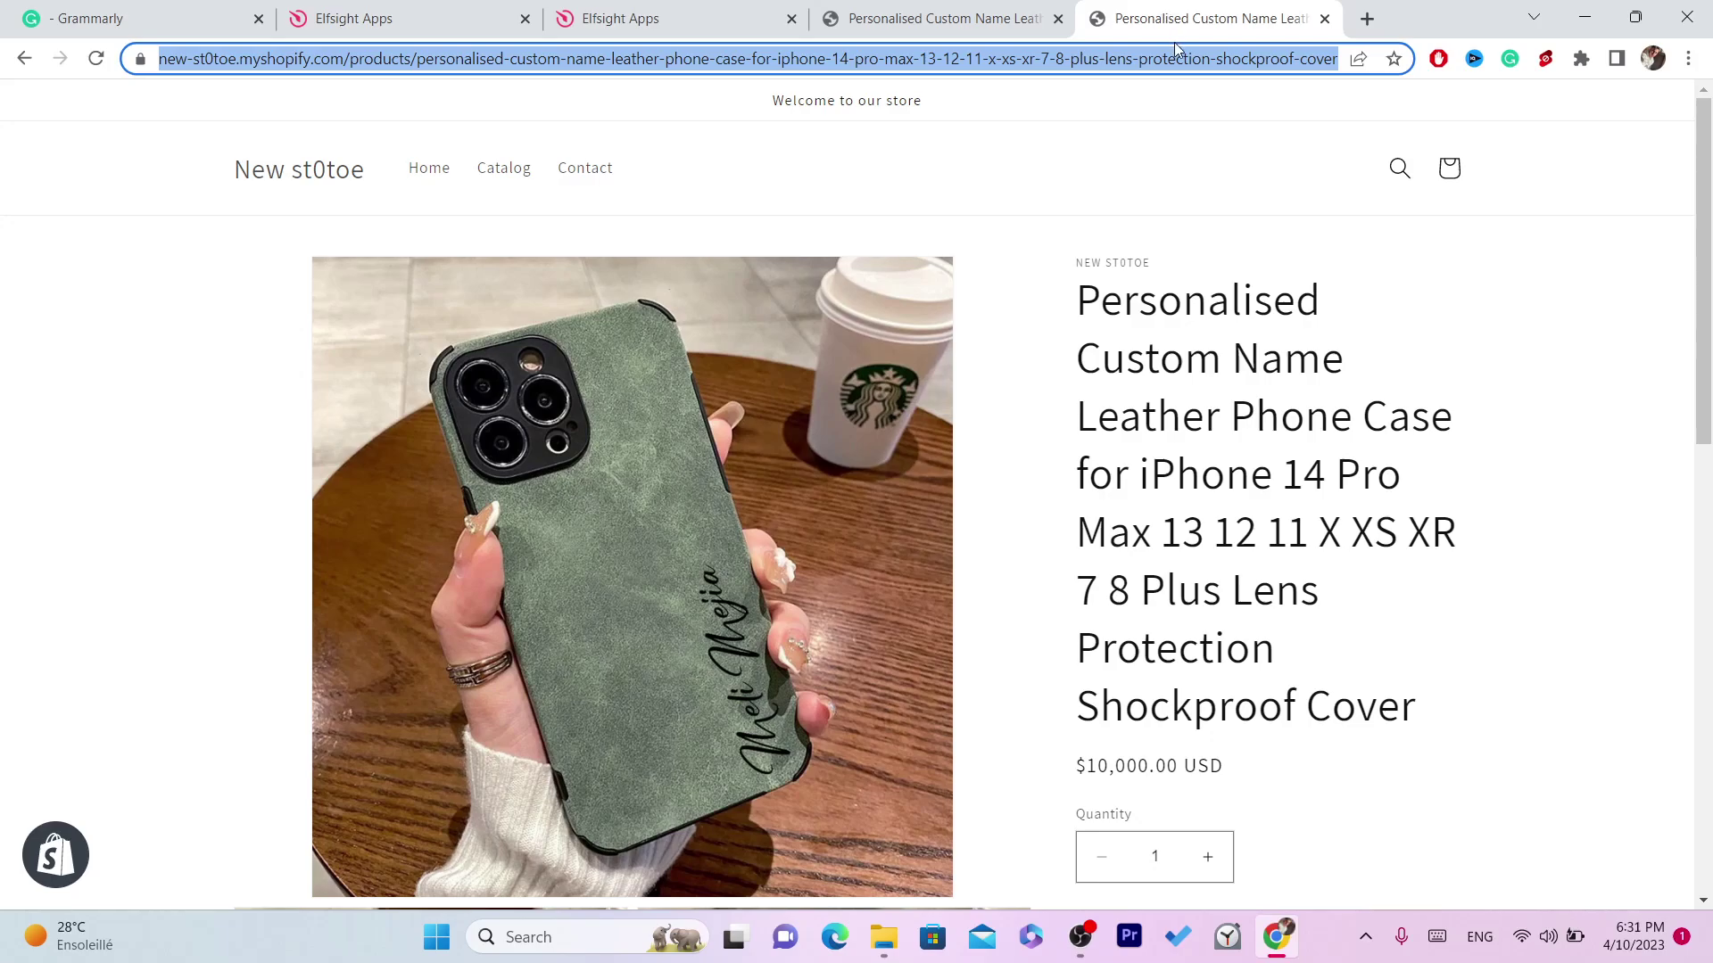
Log in through shopify.com to the New st0toe store admin and open Online Store > Themes.
{"action": "type", "text": "sh"}
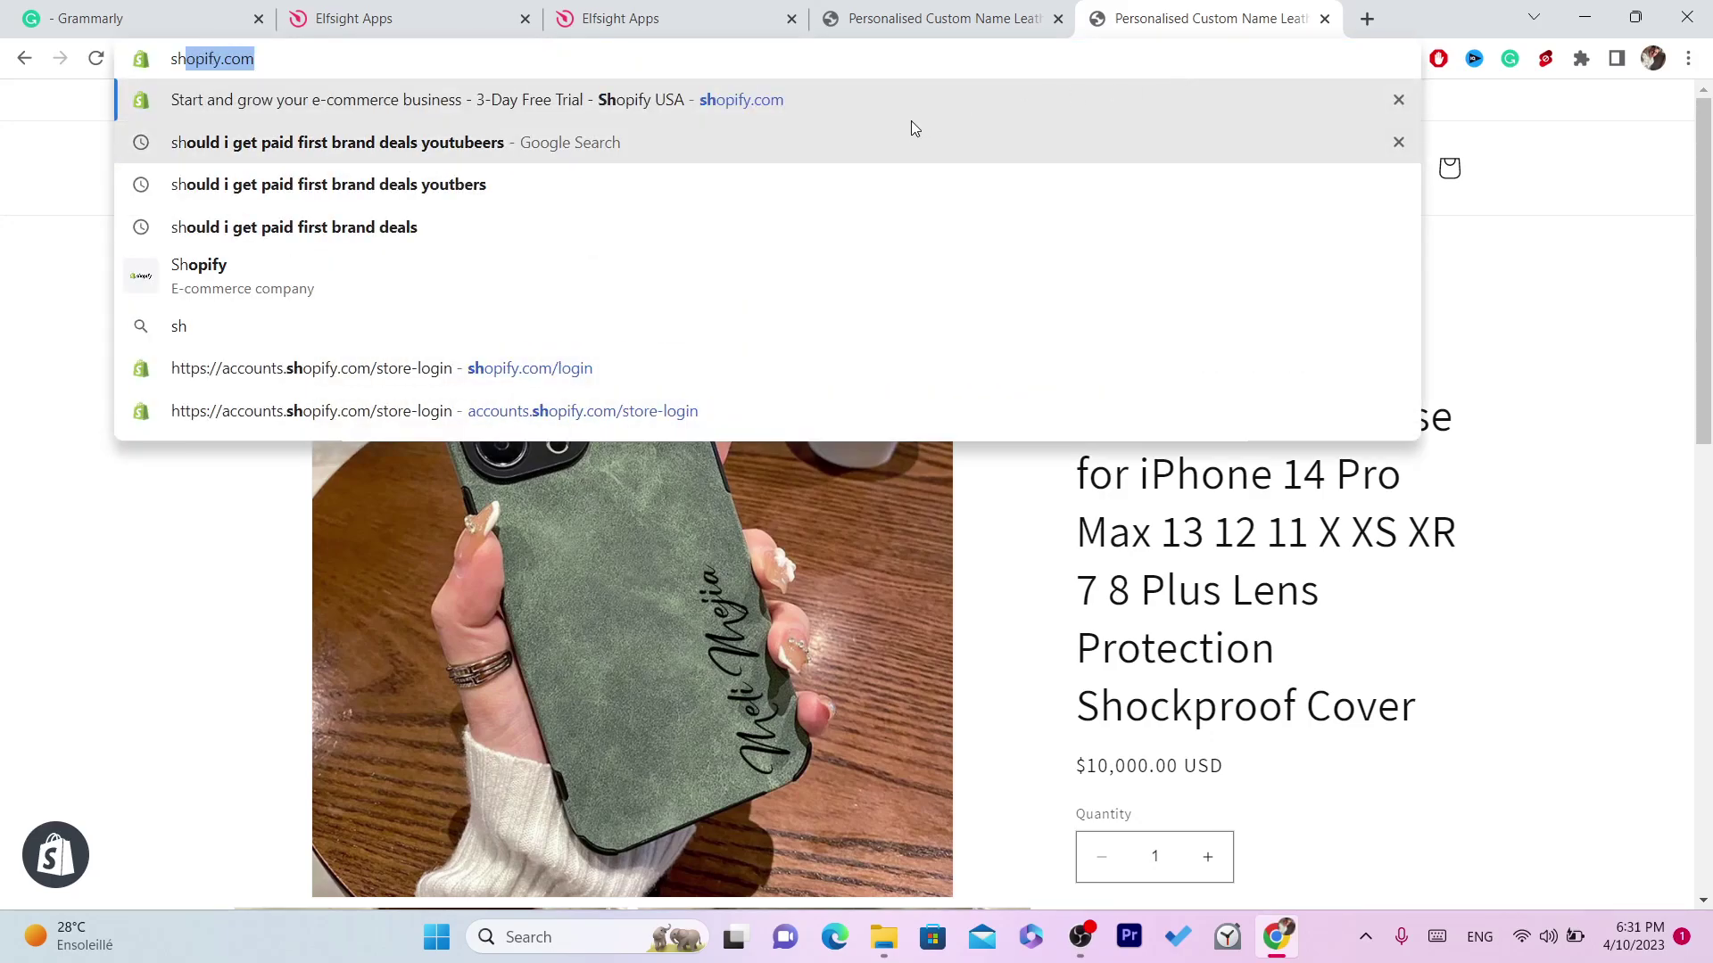
{"action": "left_click", "coordinate": [871, 99]}
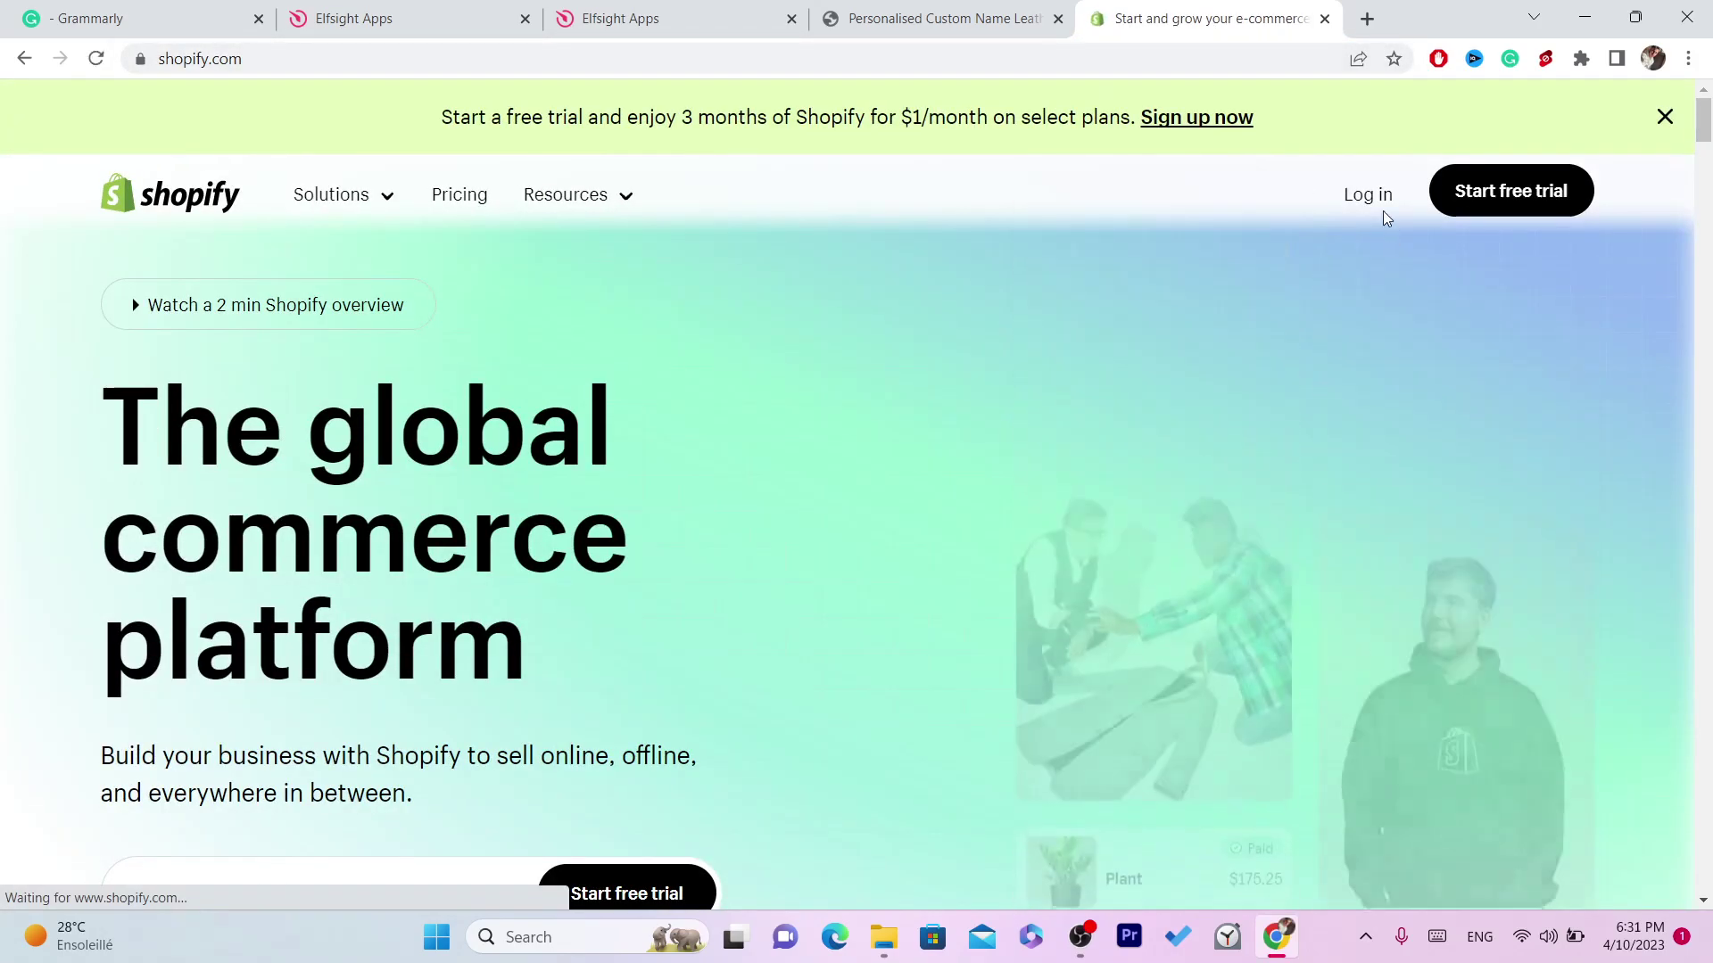
{"action": "left_click", "coordinate": [1379, 198]}
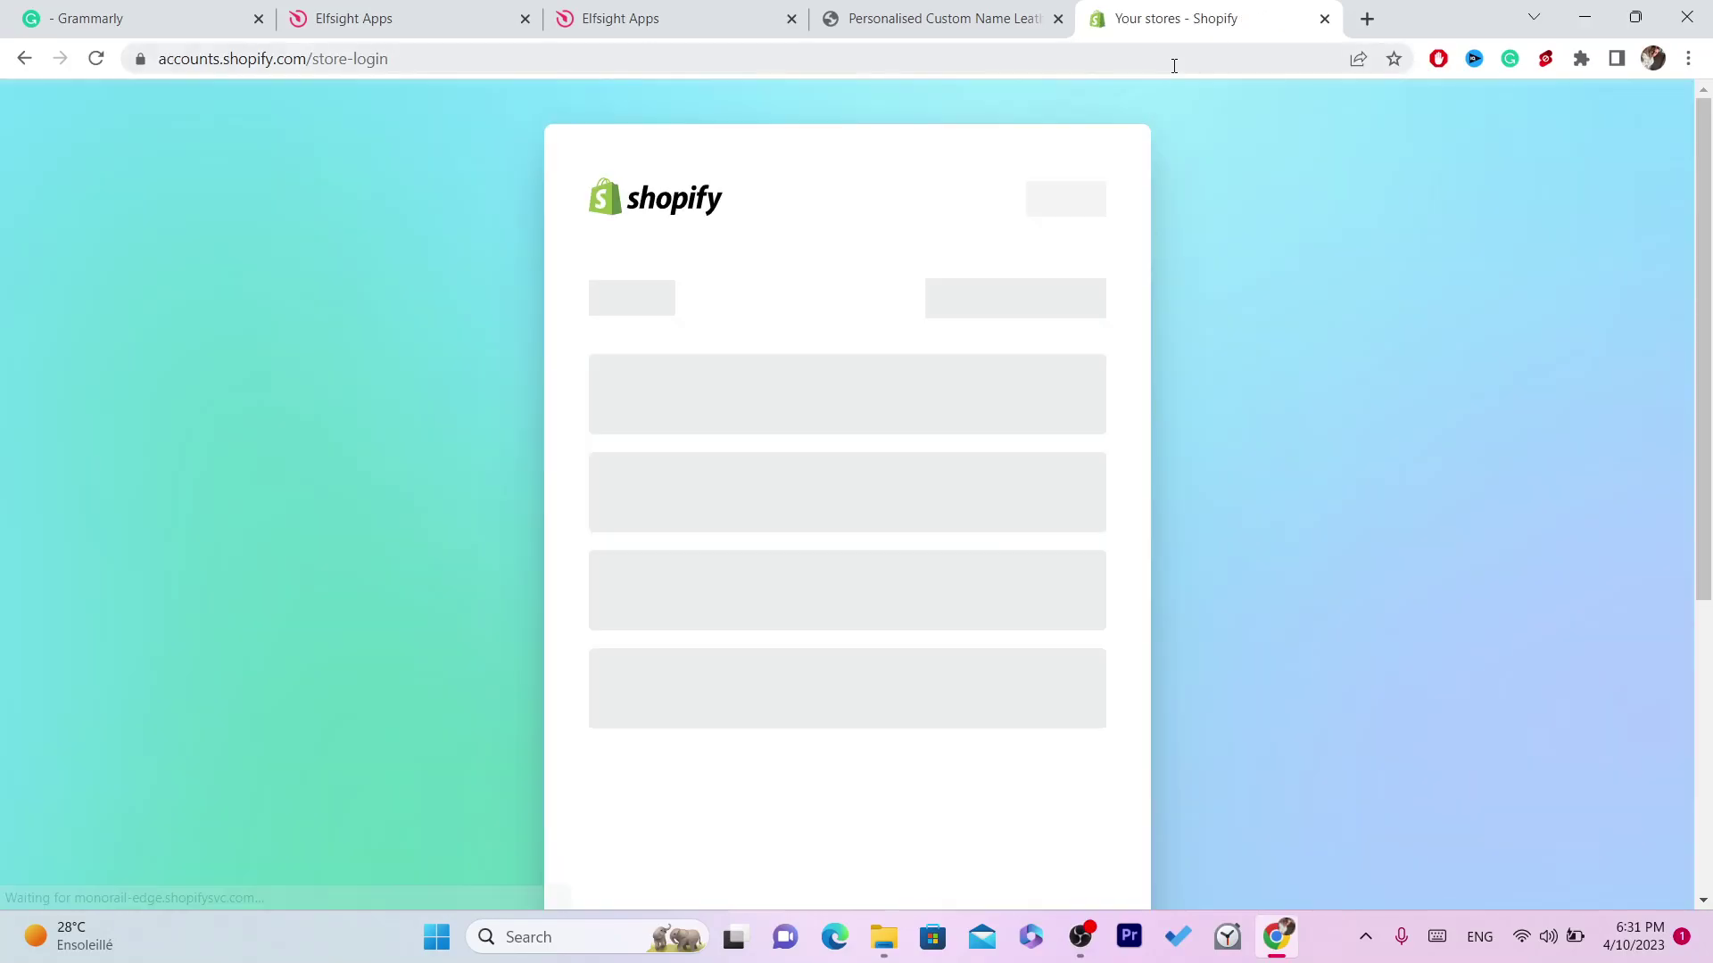
{"action": "left_click", "coordinate": [1174, 65]}
{"action": "left_click", "coordinate": [754, 551]}
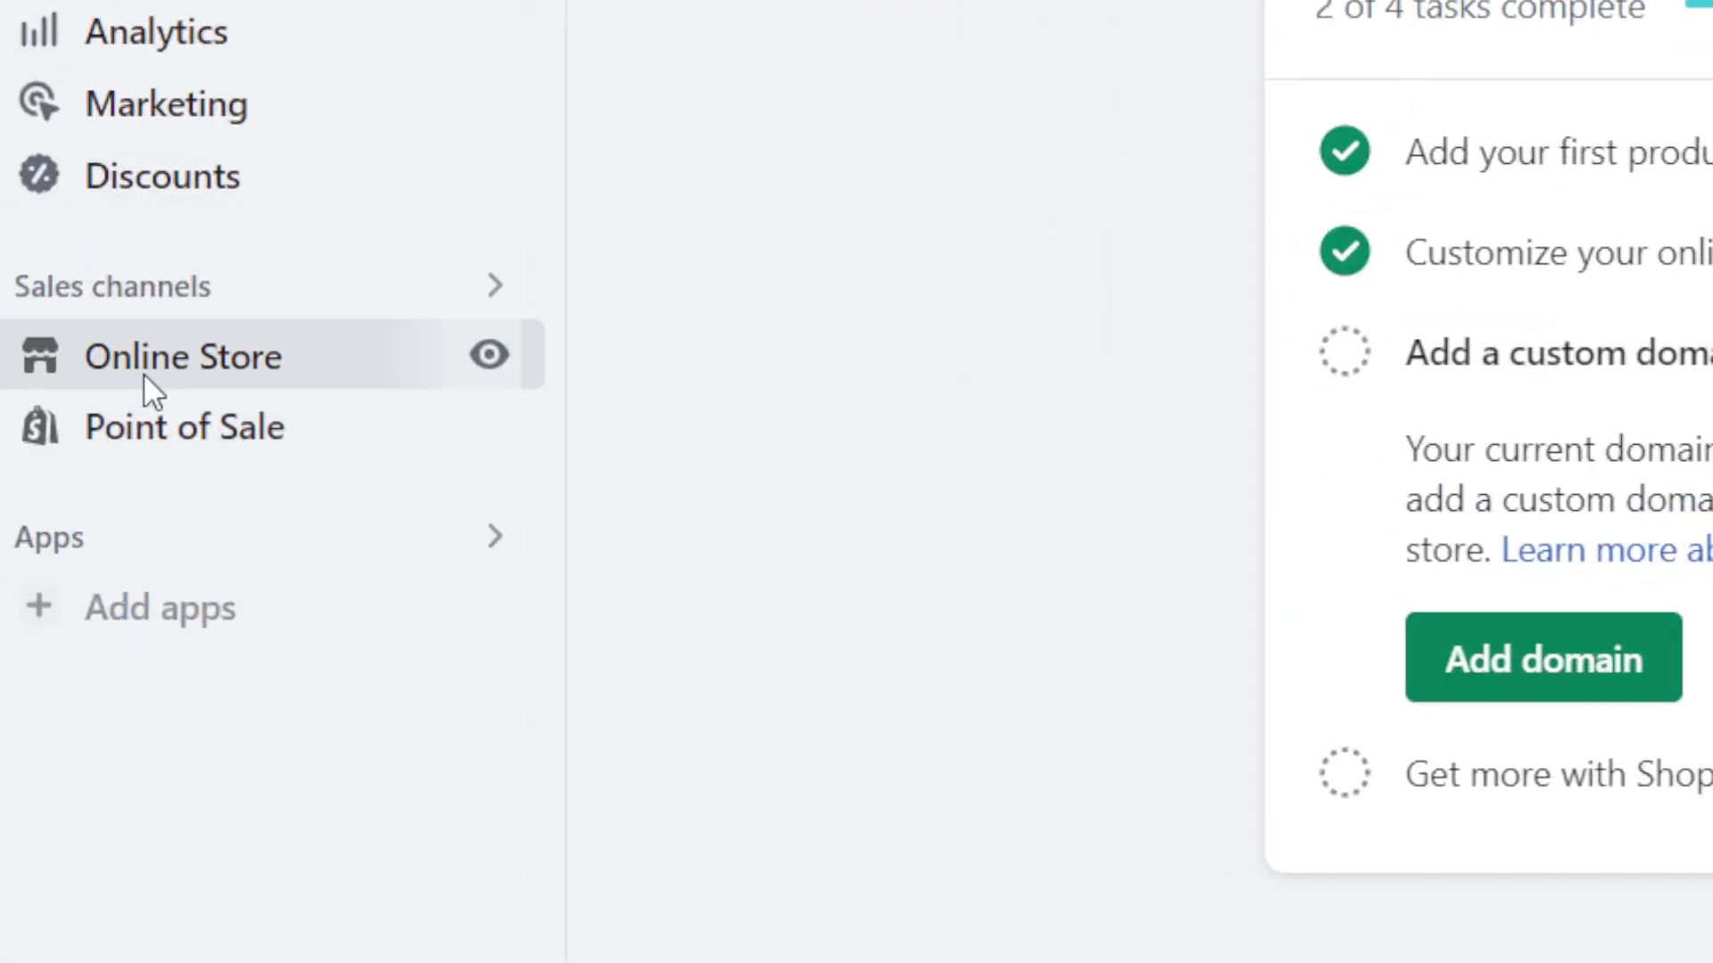
{"action": "left_click", "coordinate": [144, 376]}
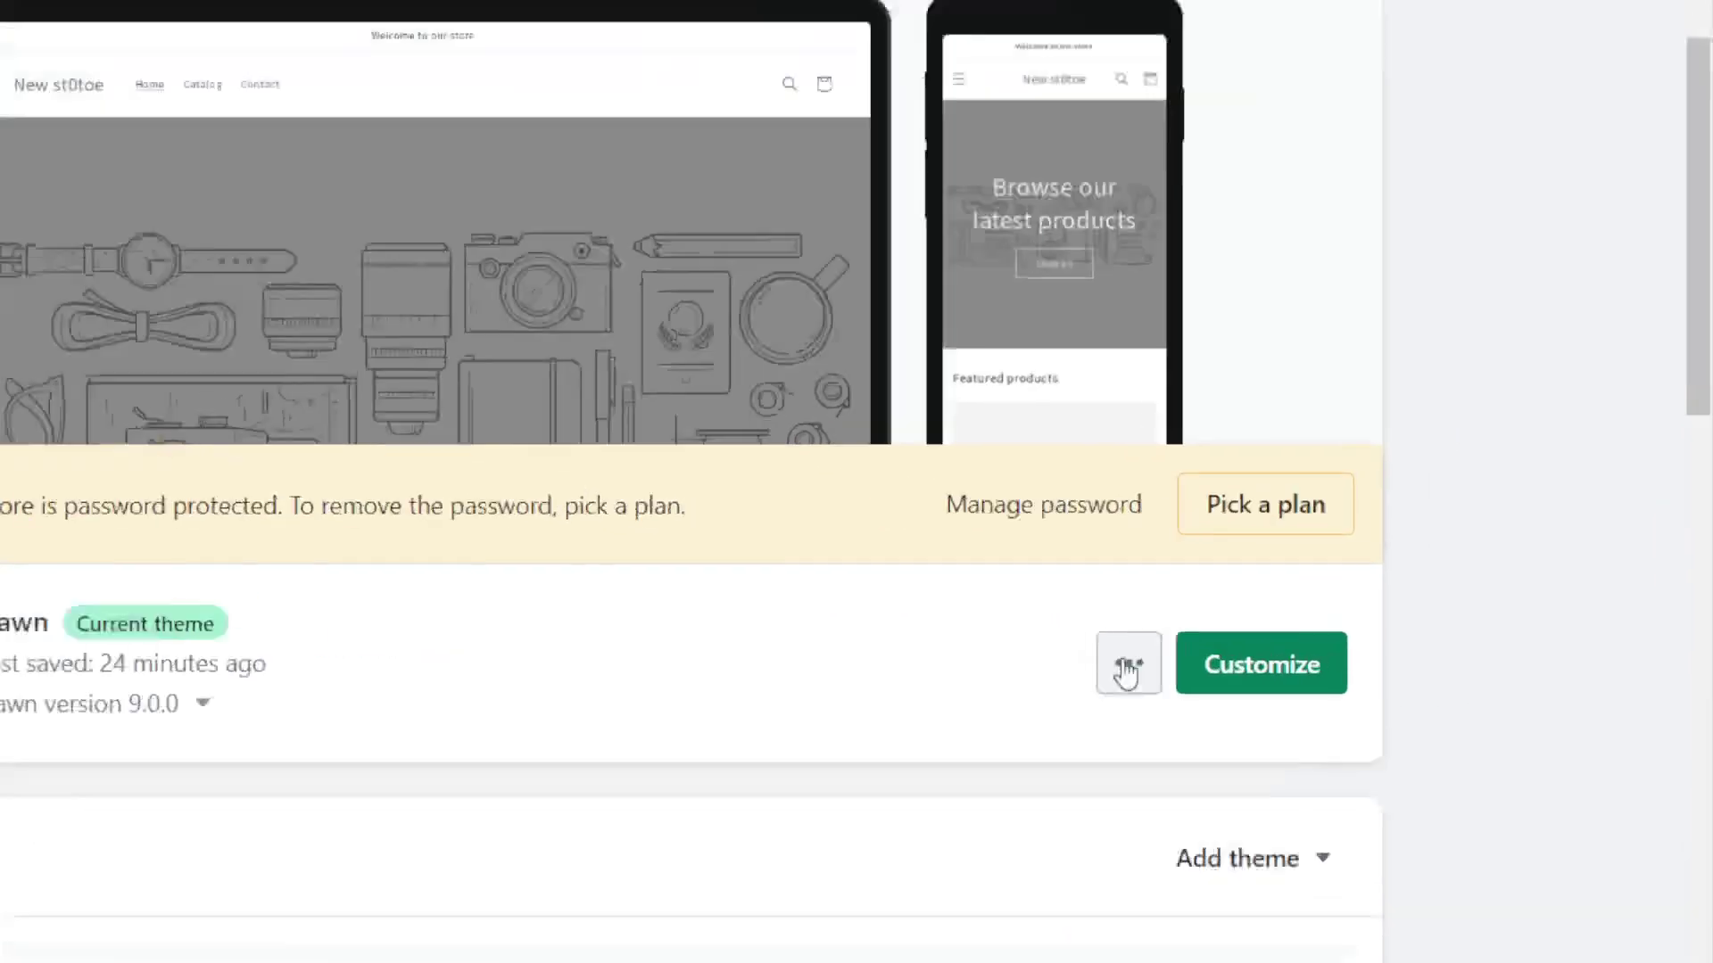
Open the Dawn theme's code editor via Edit code and search its files for base.css.
{"action": "left_click", "coordinate": [1337, 616]}
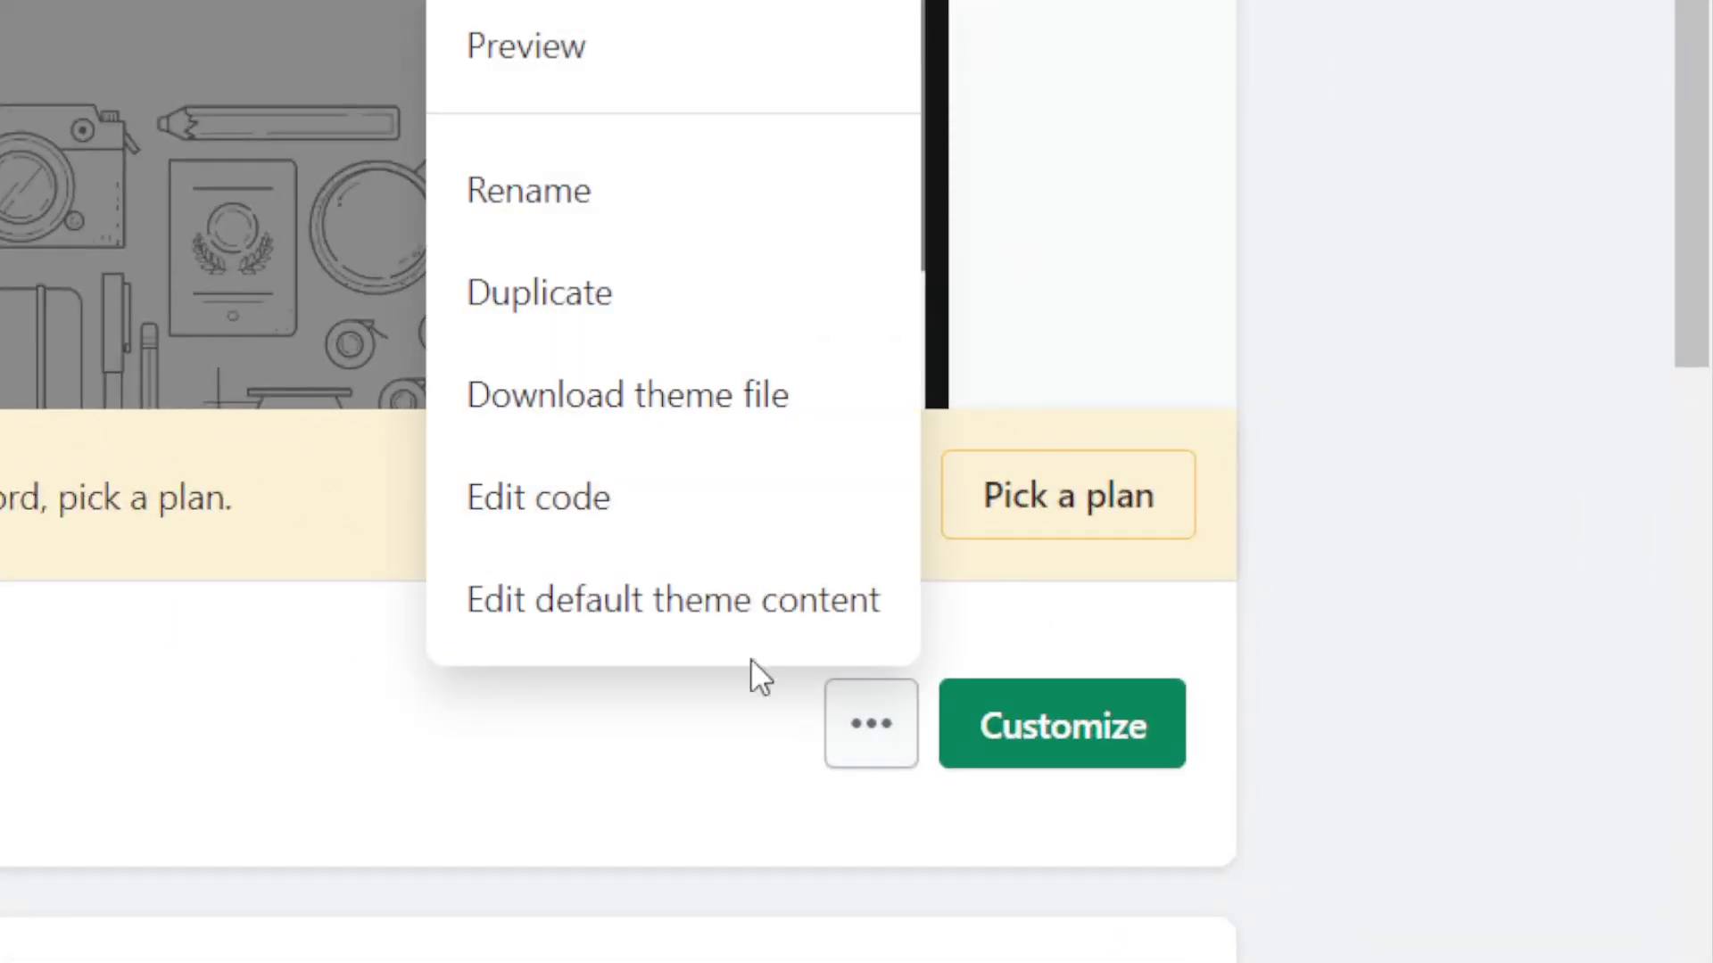
{"action": "left_click", "coordinate": [576, 527]}
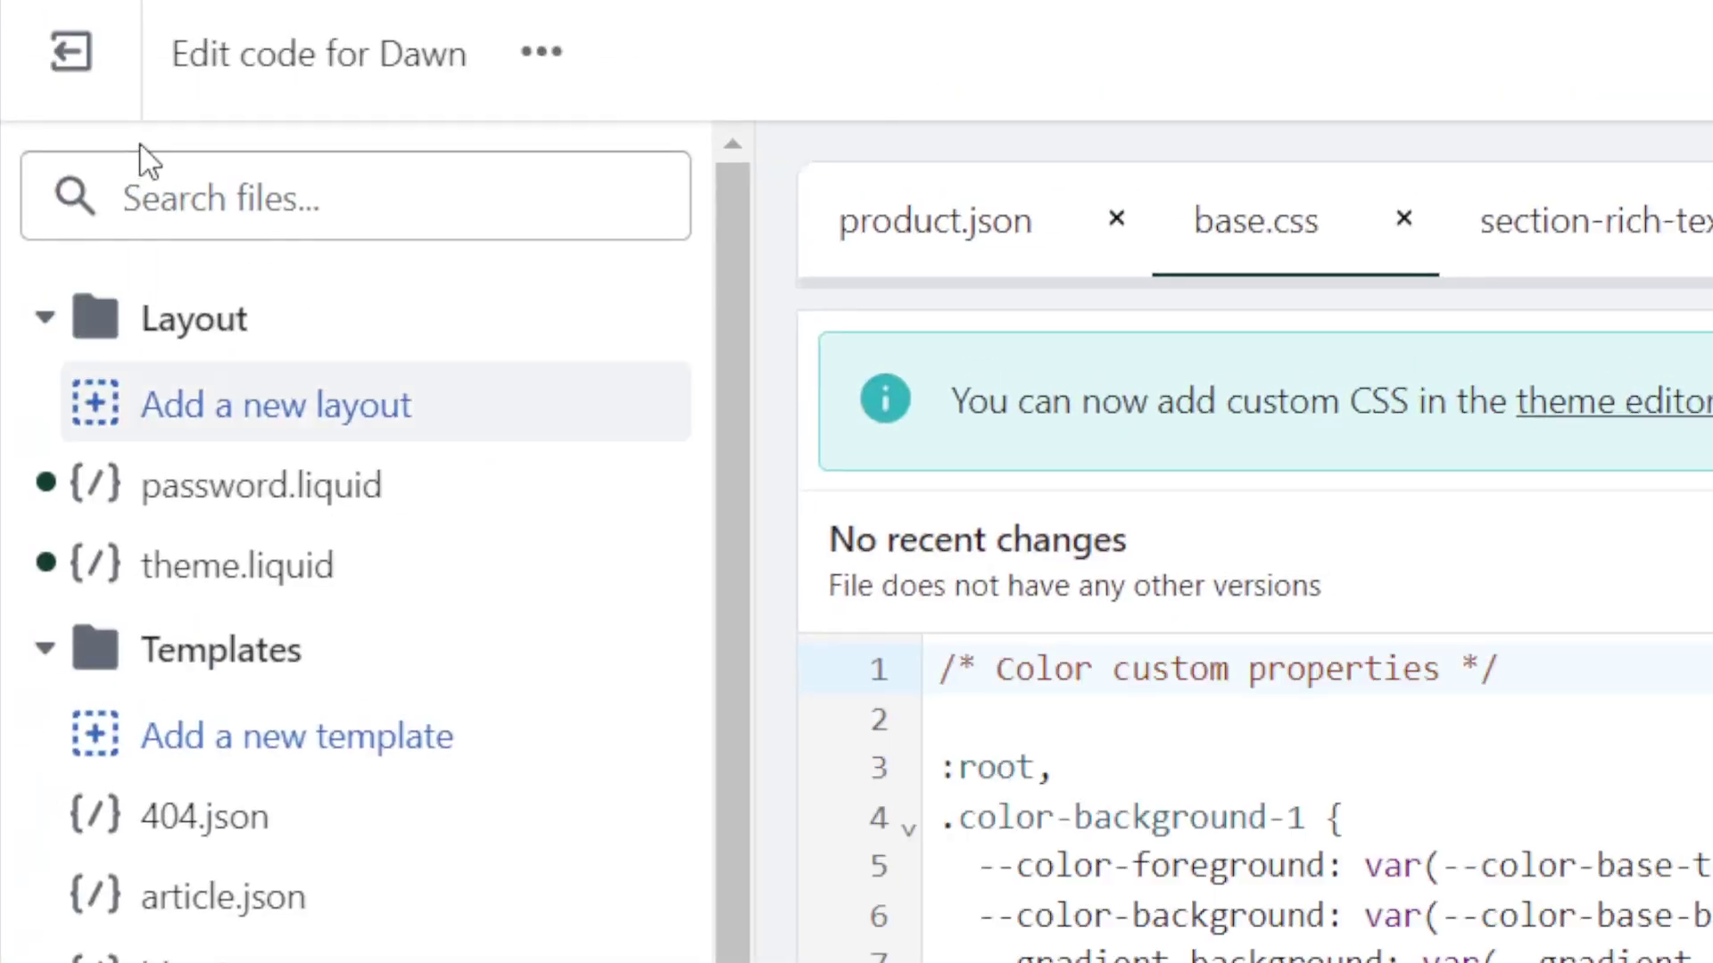
{"action": "left_click", "coordinate": [199, 183]}
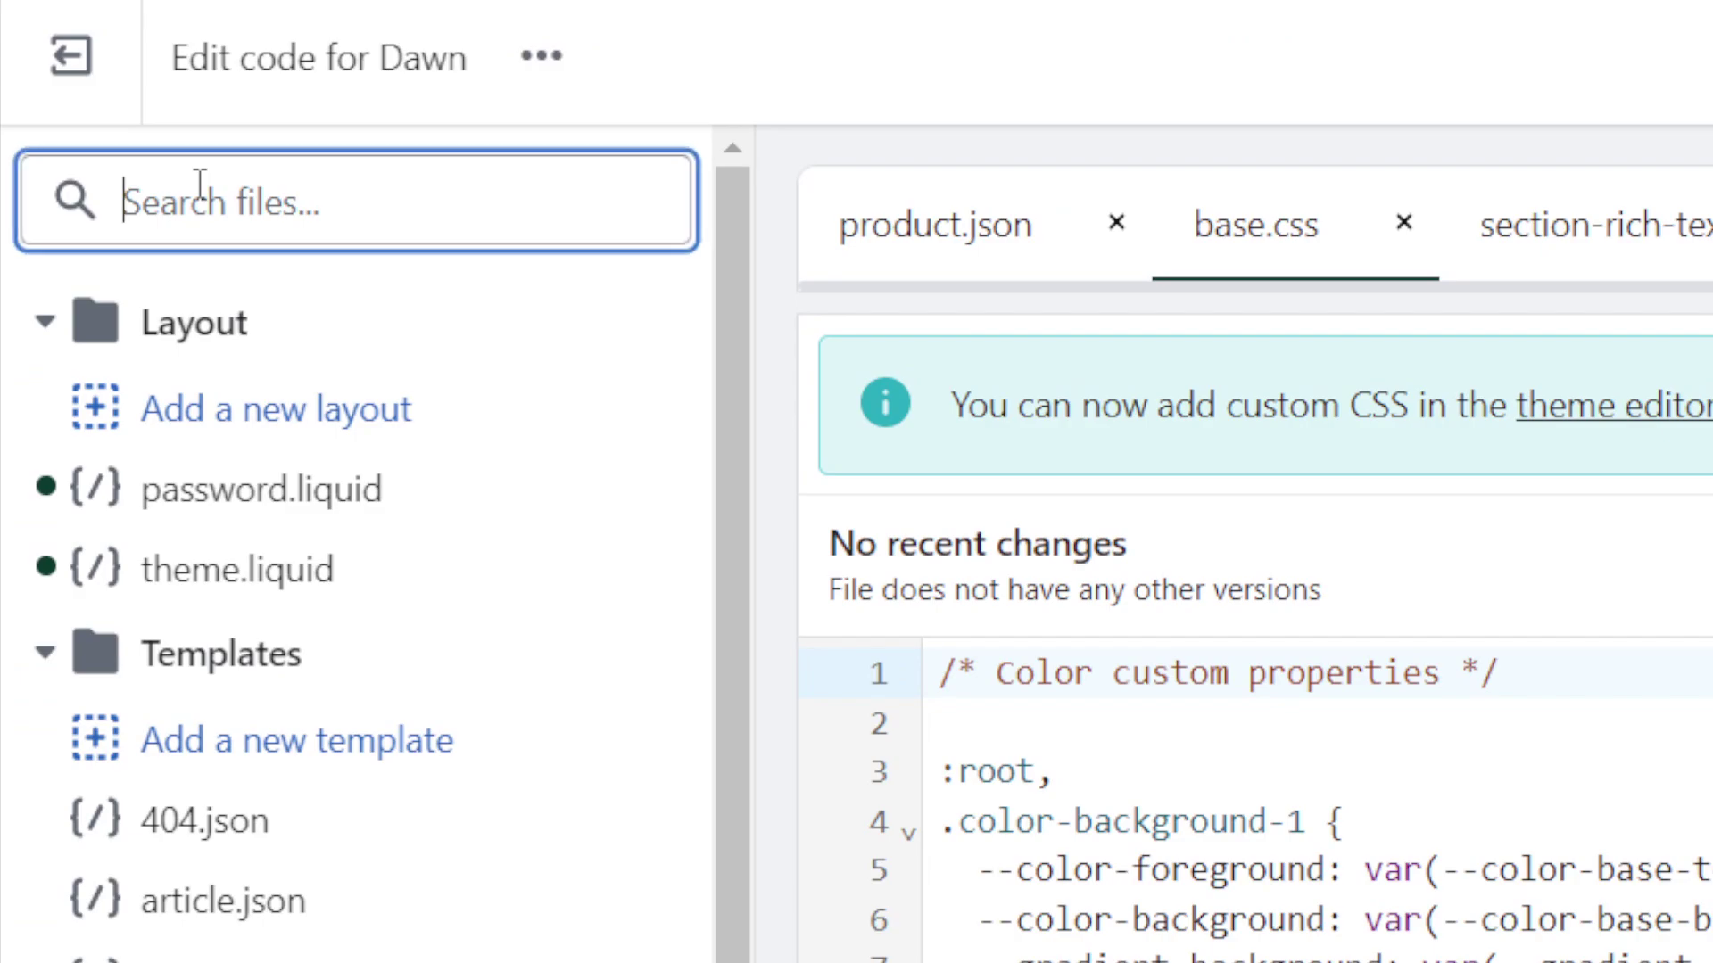
{"action": "type", "text": "base.css"}
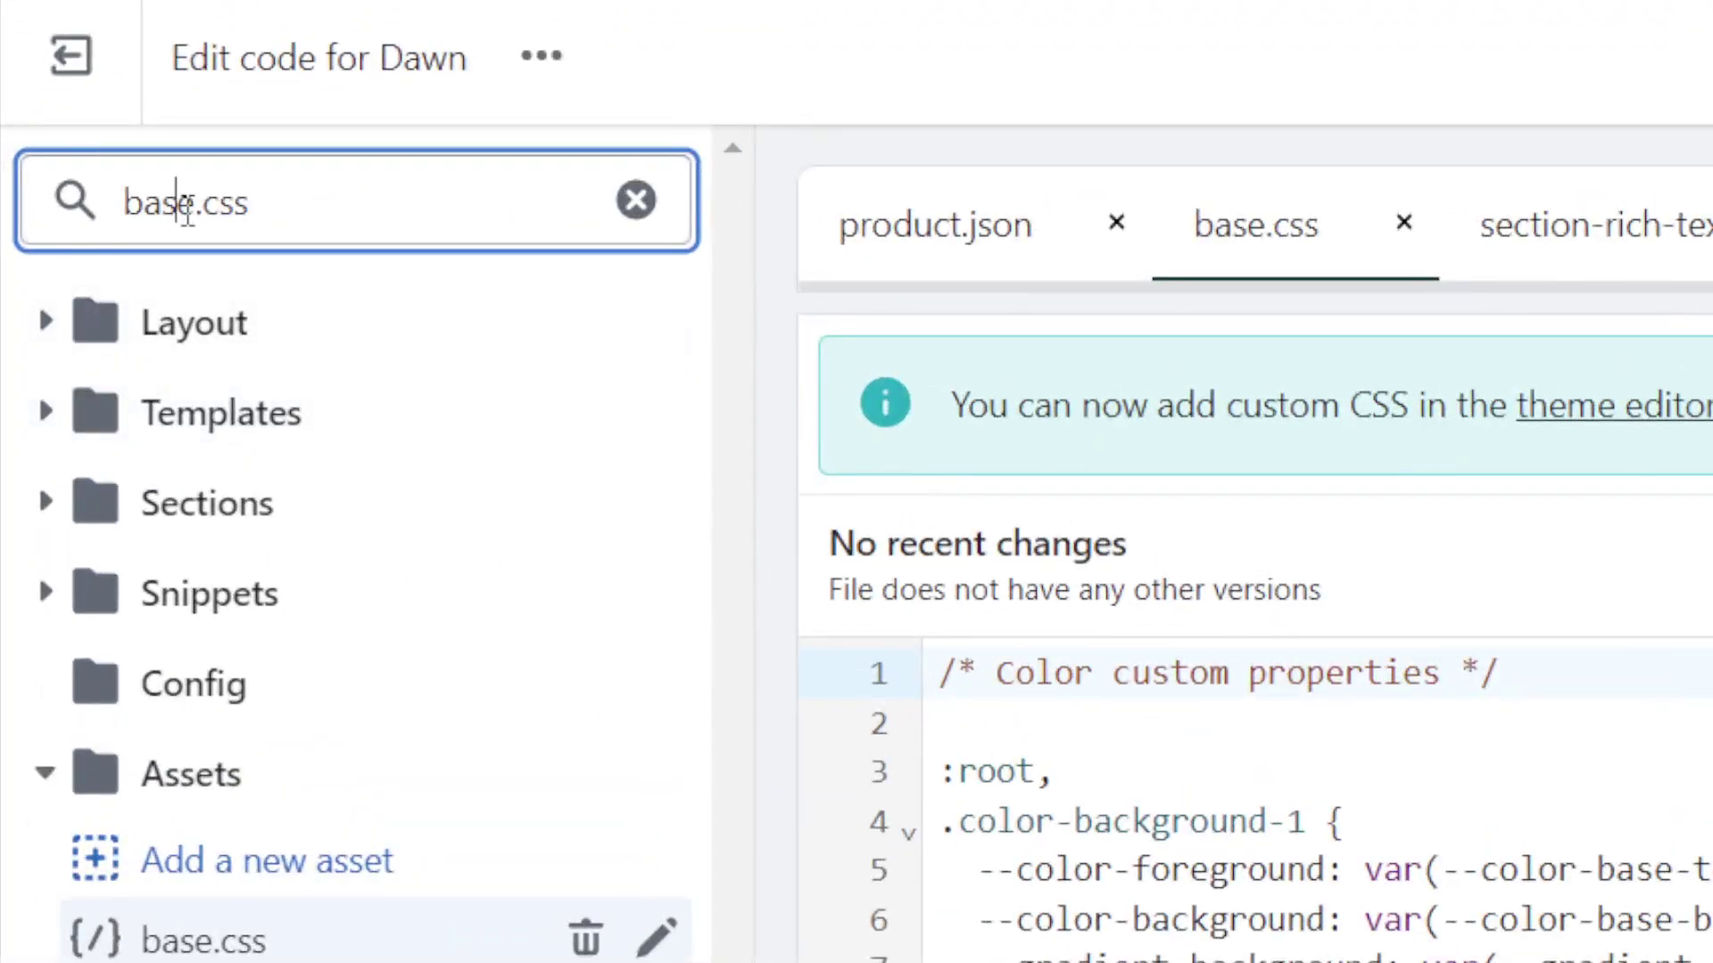
{"action": "double_click", "coordinate": [85, 181]}
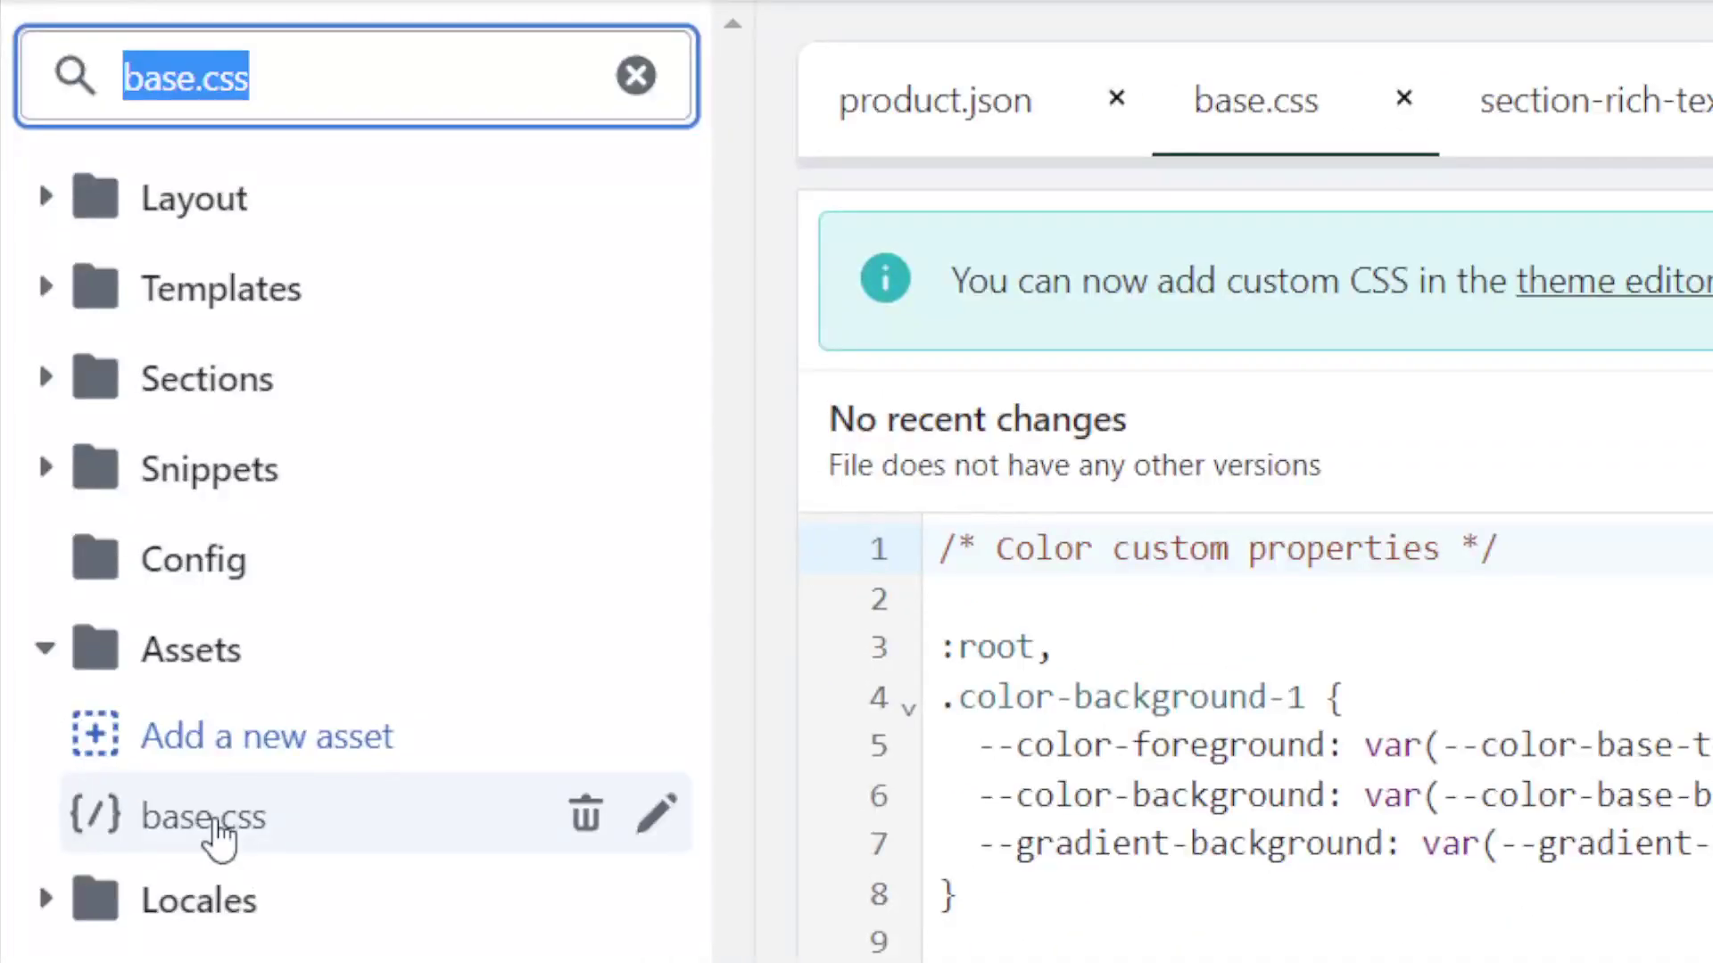
Paste the Elfsight embed code on a new line at the end of base.css and save it.
{"action": "left_click", "coordinate": [94, 513]}
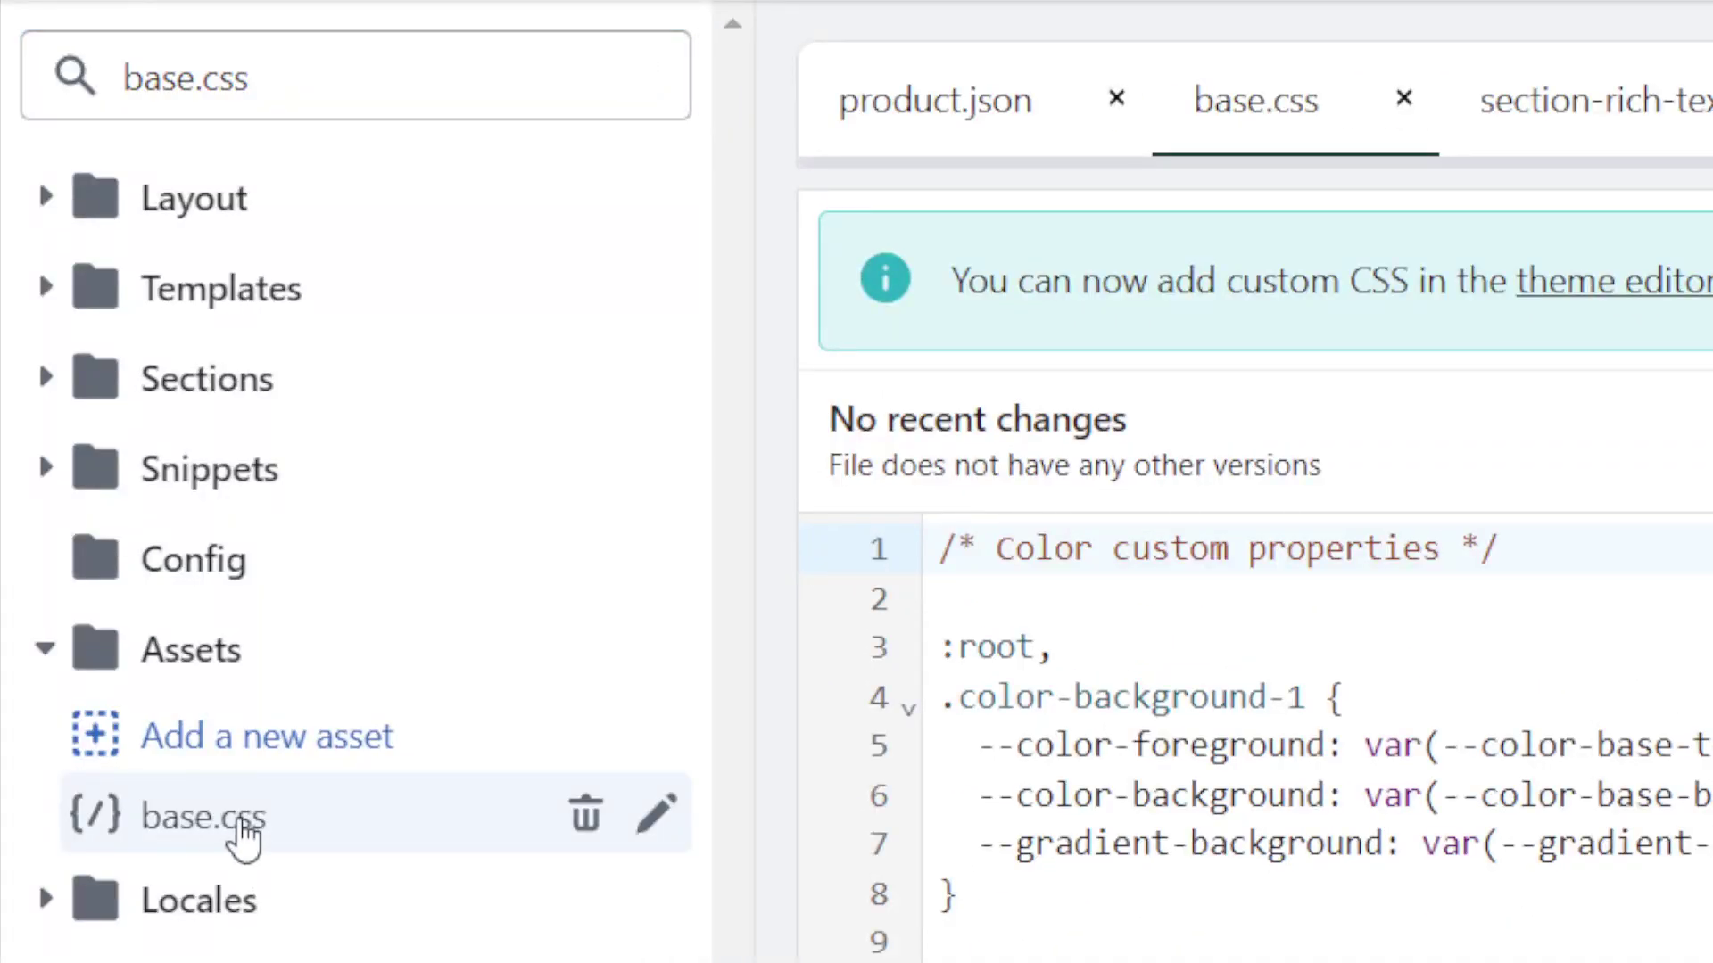
{"action": "left_click", "coordinate": [214, 834]}
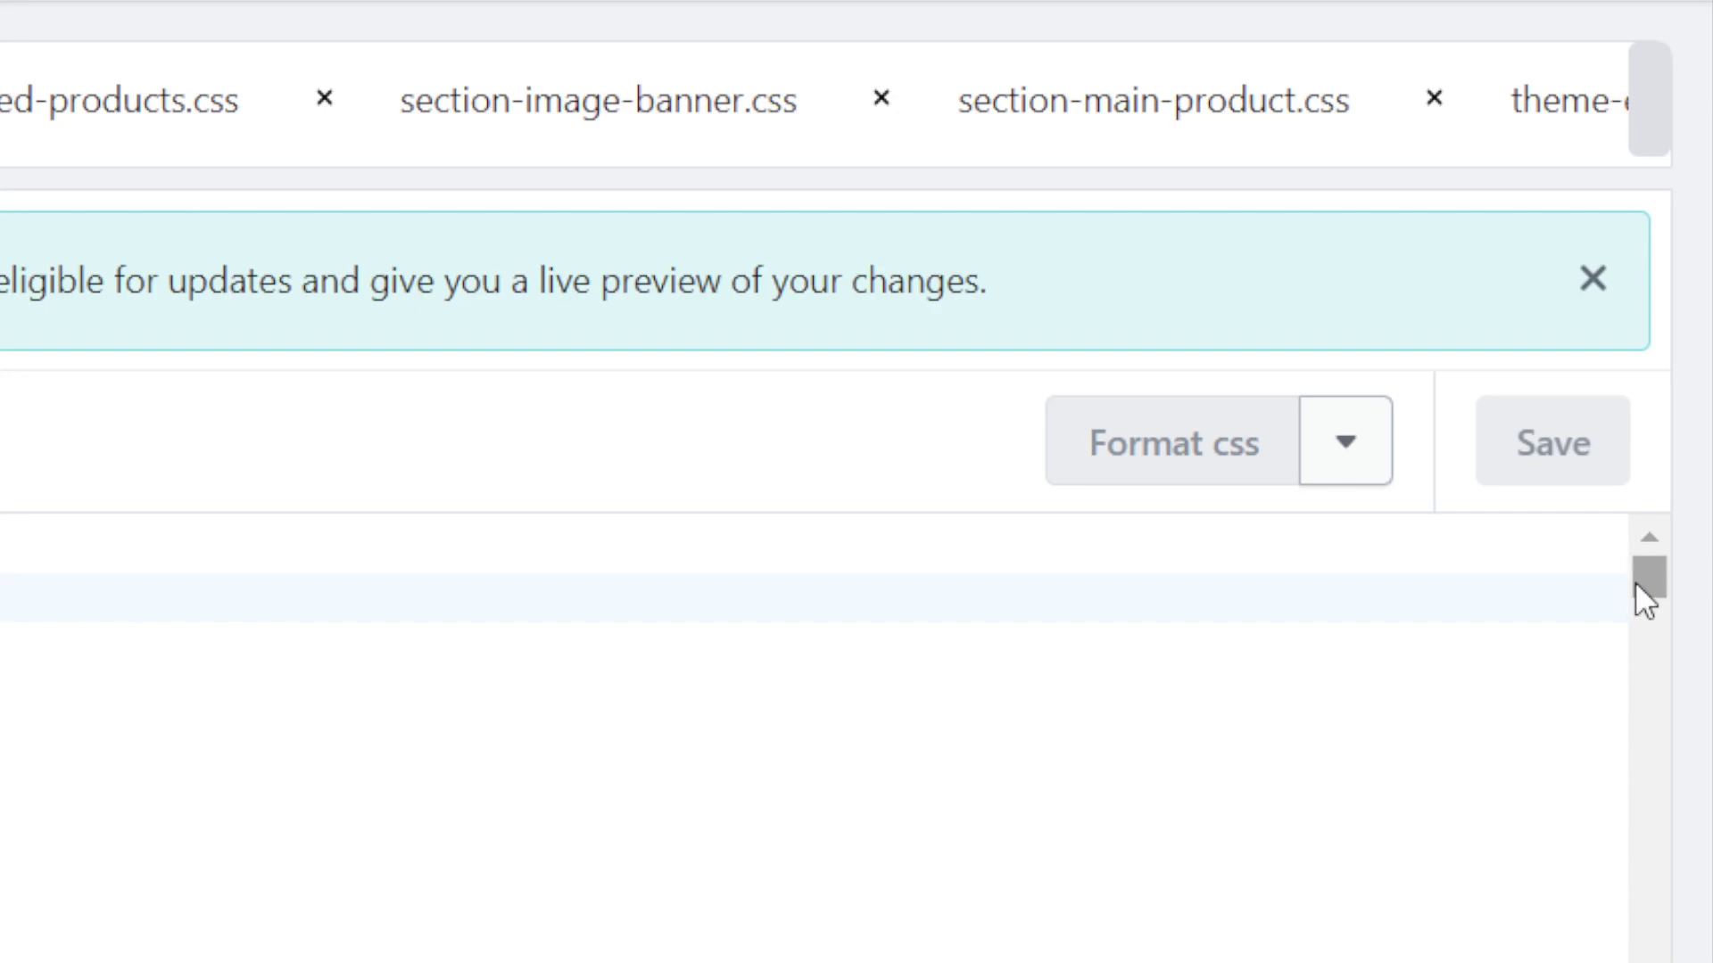
{"action": "left_click_drag", "start_coordinate": [1646, 580], "coordinate": [1668, 853]}
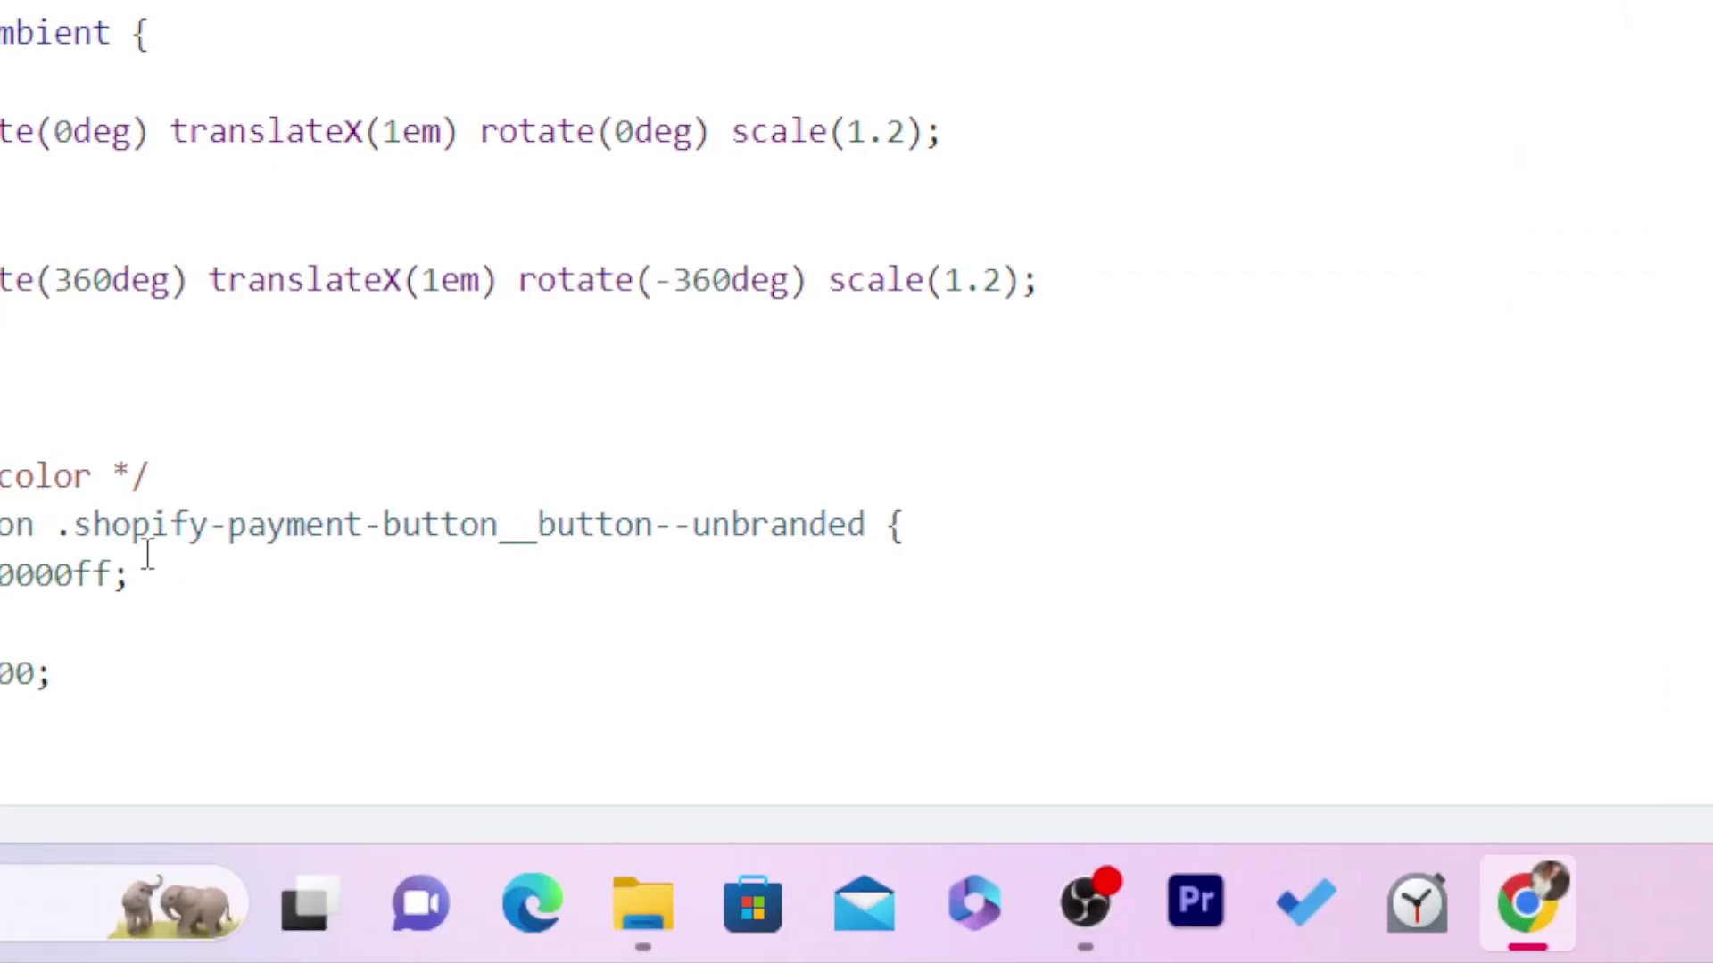
{"action": "key", "text": "Return"}
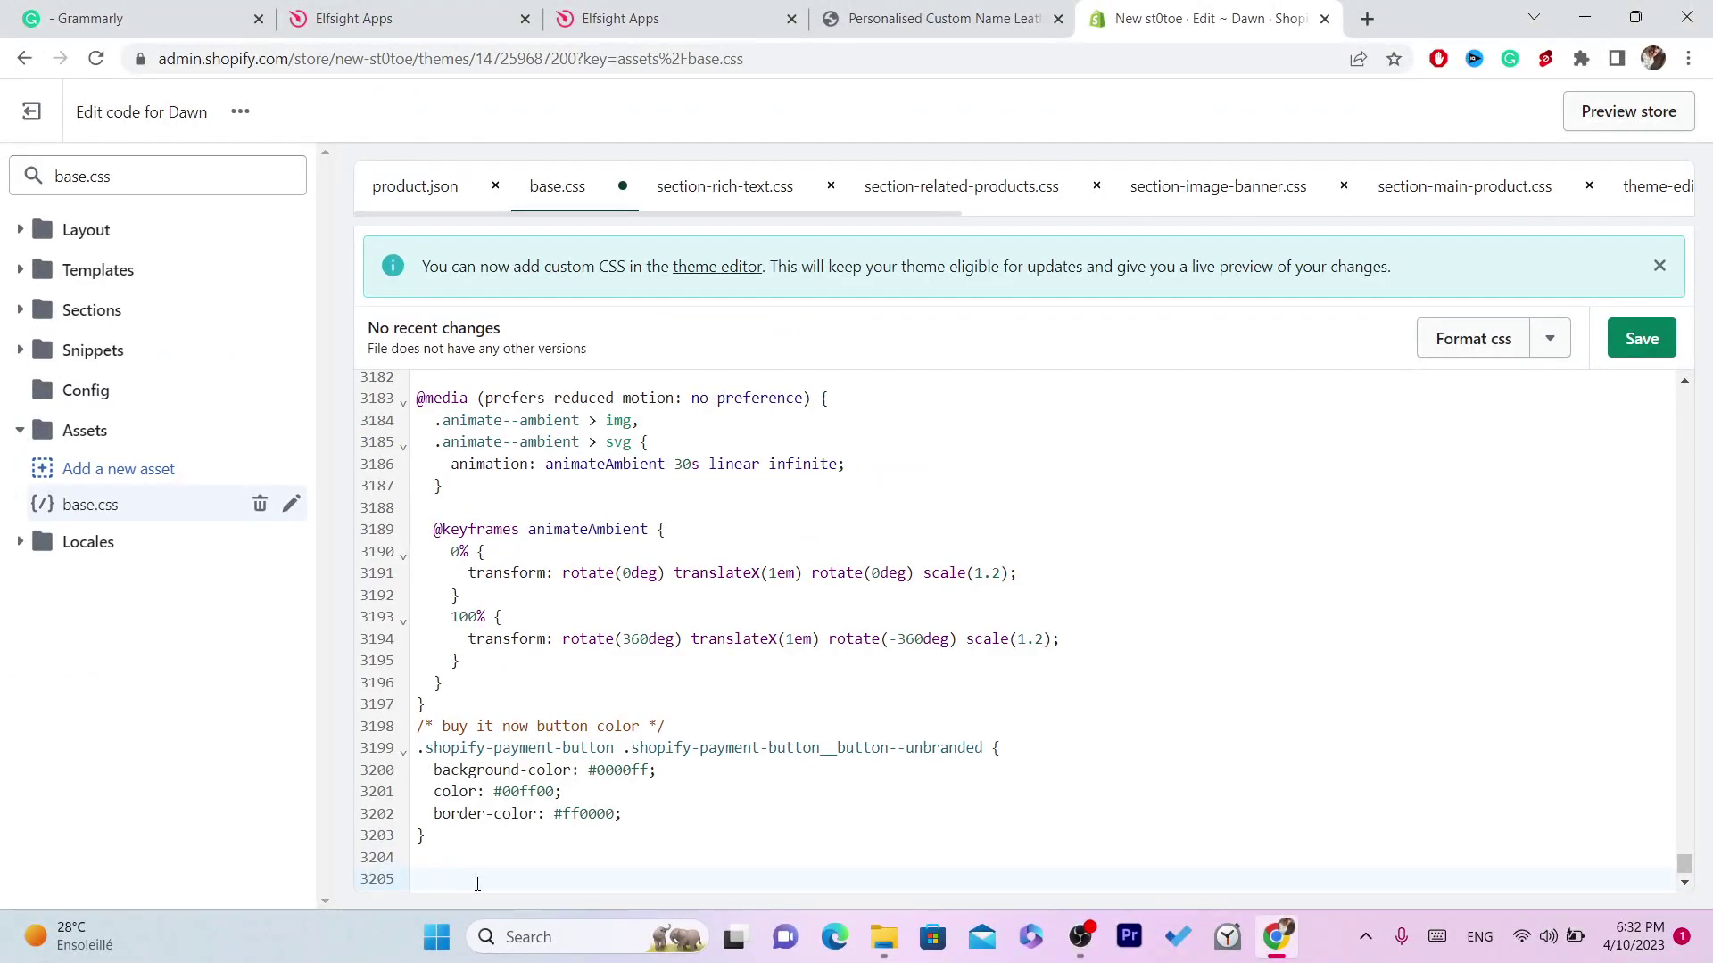
{"action": "type", "text": "<script src=\"https://apps.elfsight.com/p/platform.js\" defer></script> <div class=\"elfsight-app-41204c10-f03a-4571-98e4-090b2c51e6e5\"></div>"}
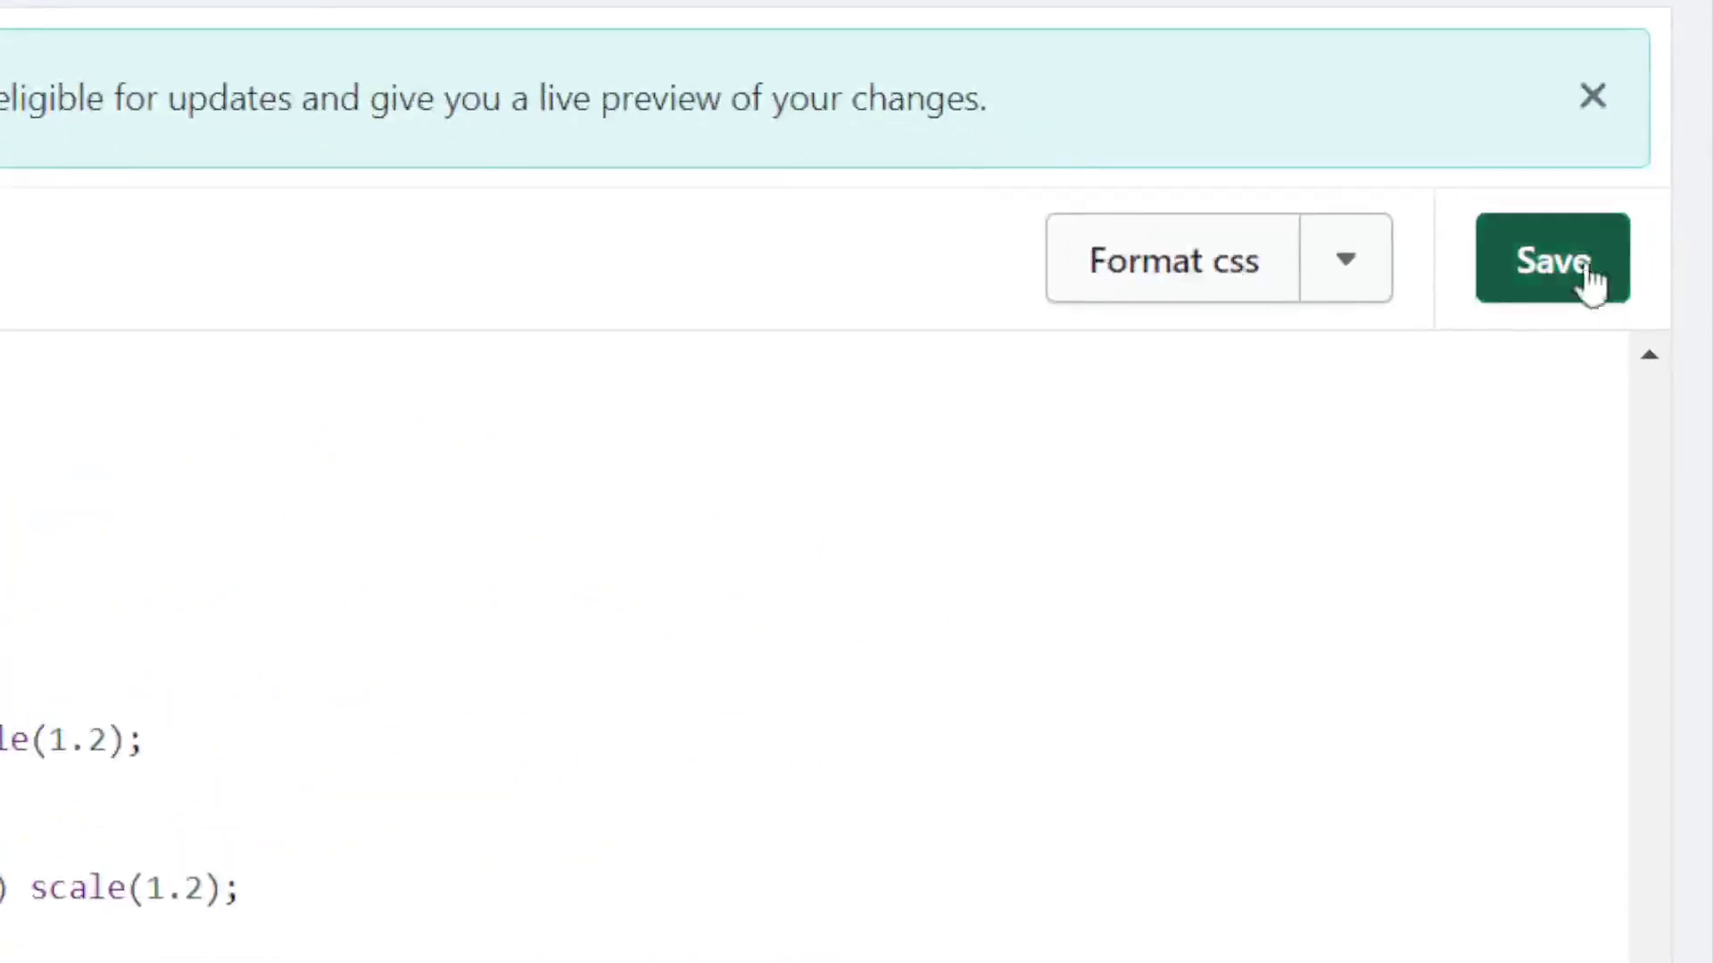
{"action": "left_click", "coordinate": [1640, 338]}
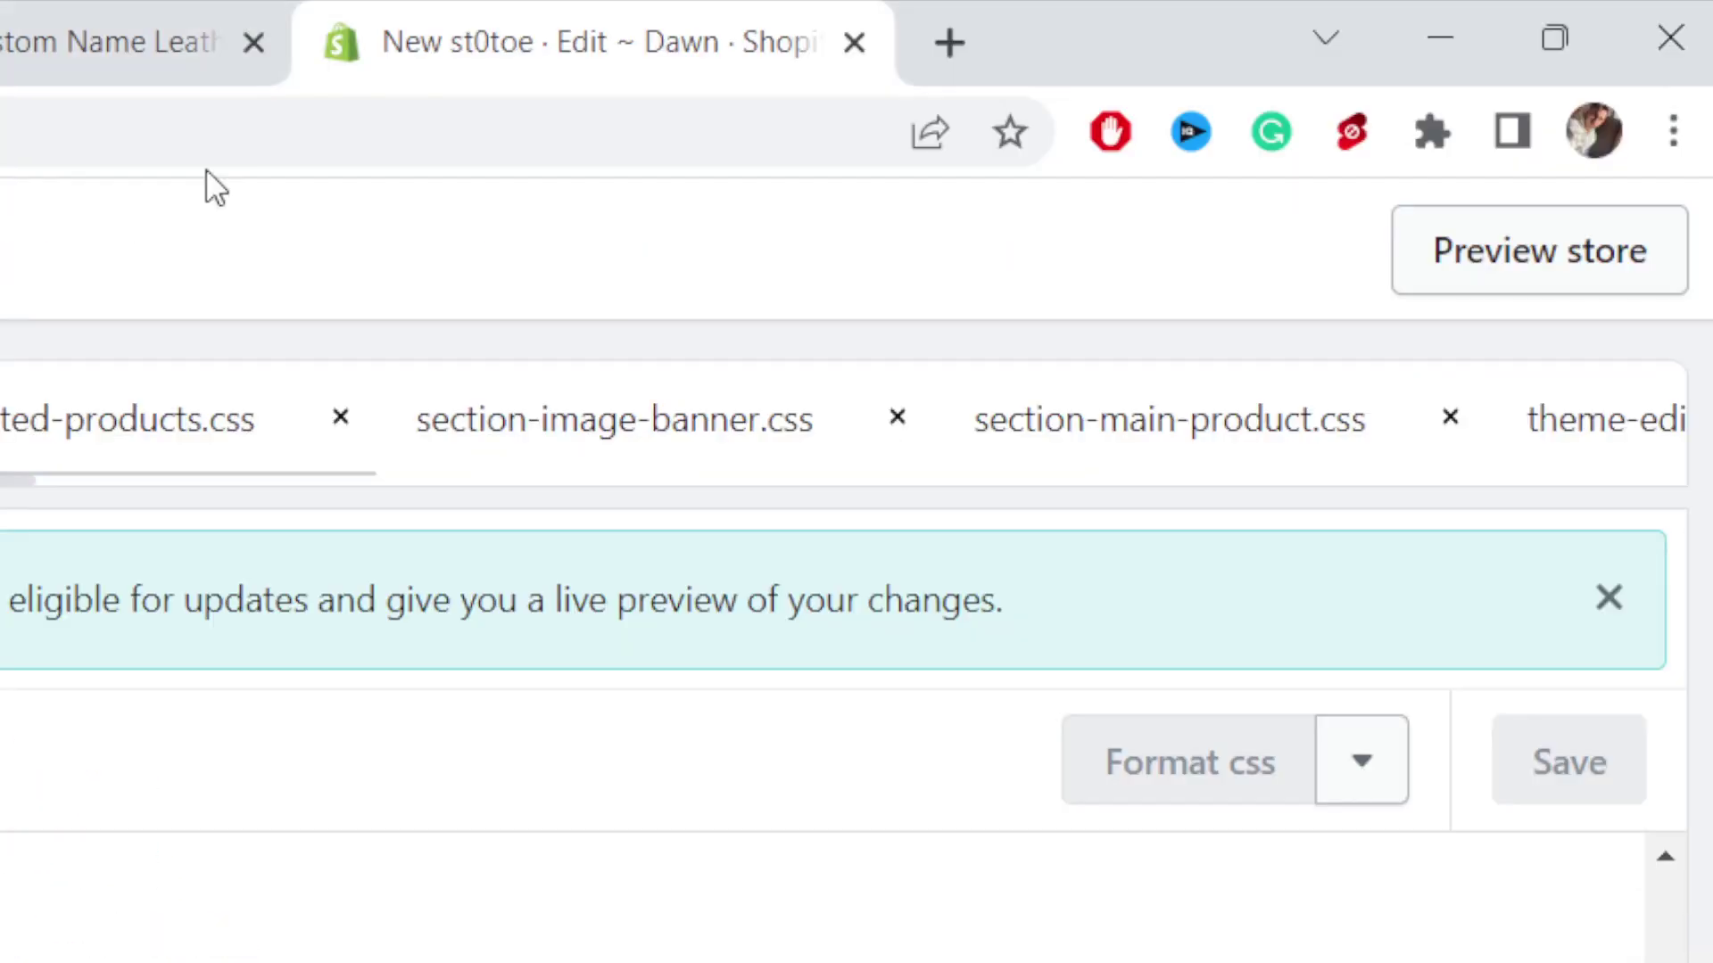
{"action": "left_click", "coordinate": [230, 38]}
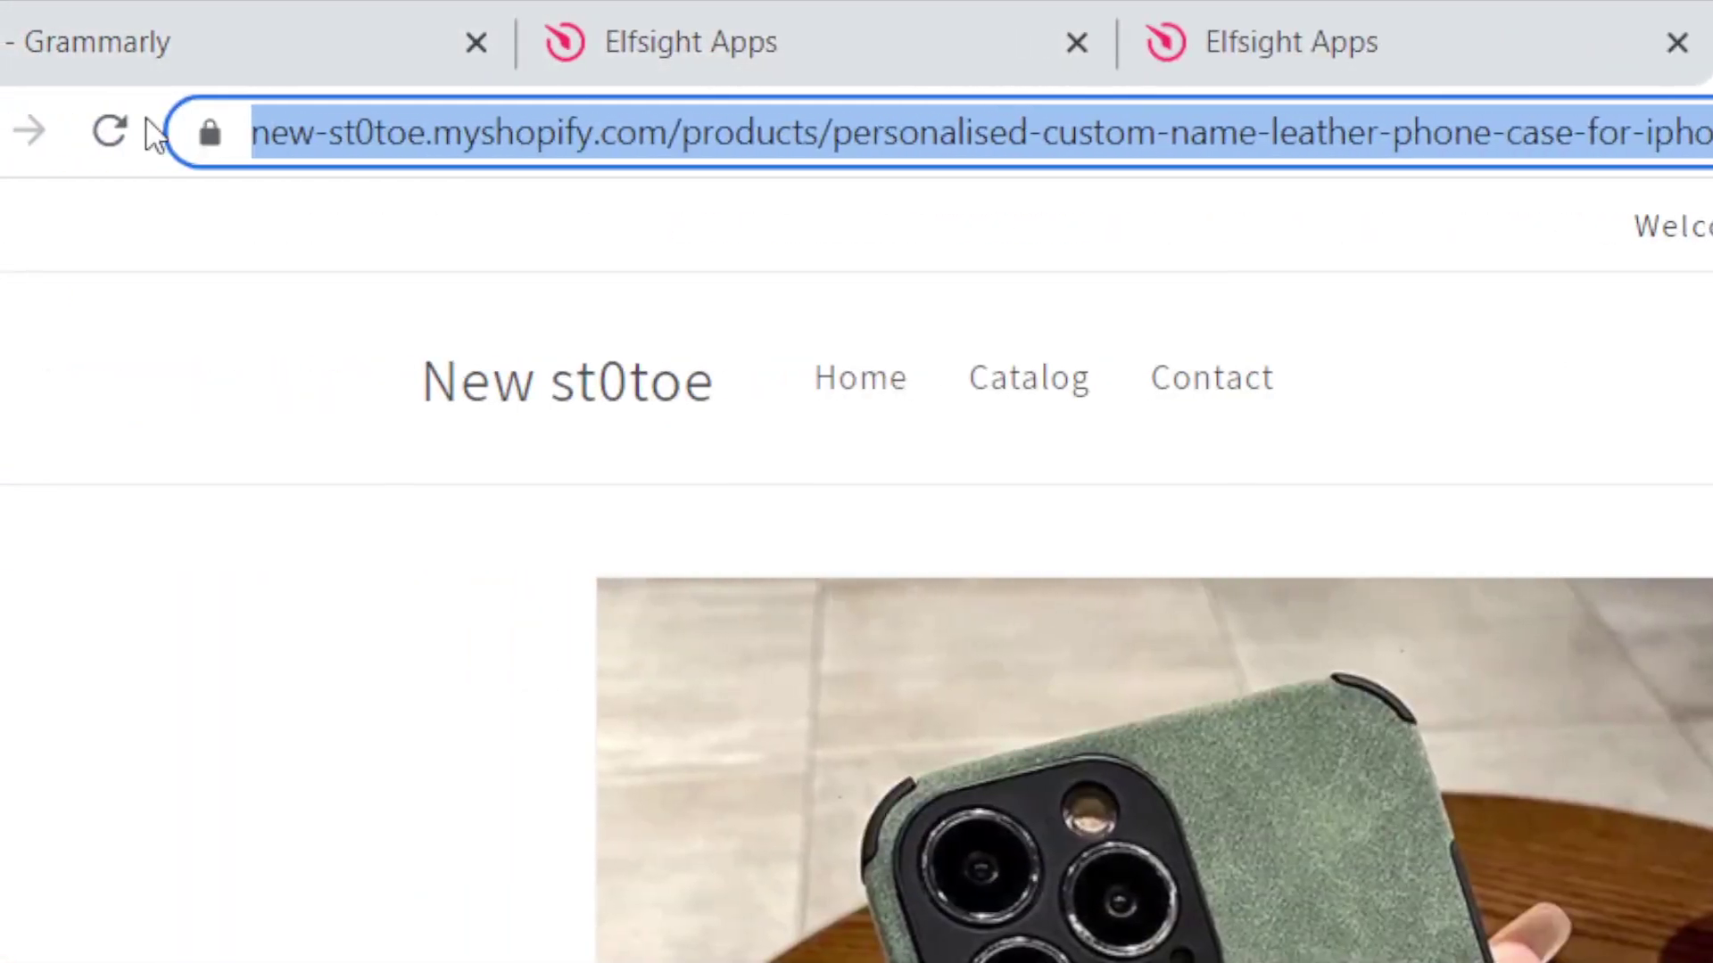
{"action": "left_click", "coordinate": [145, 144]}
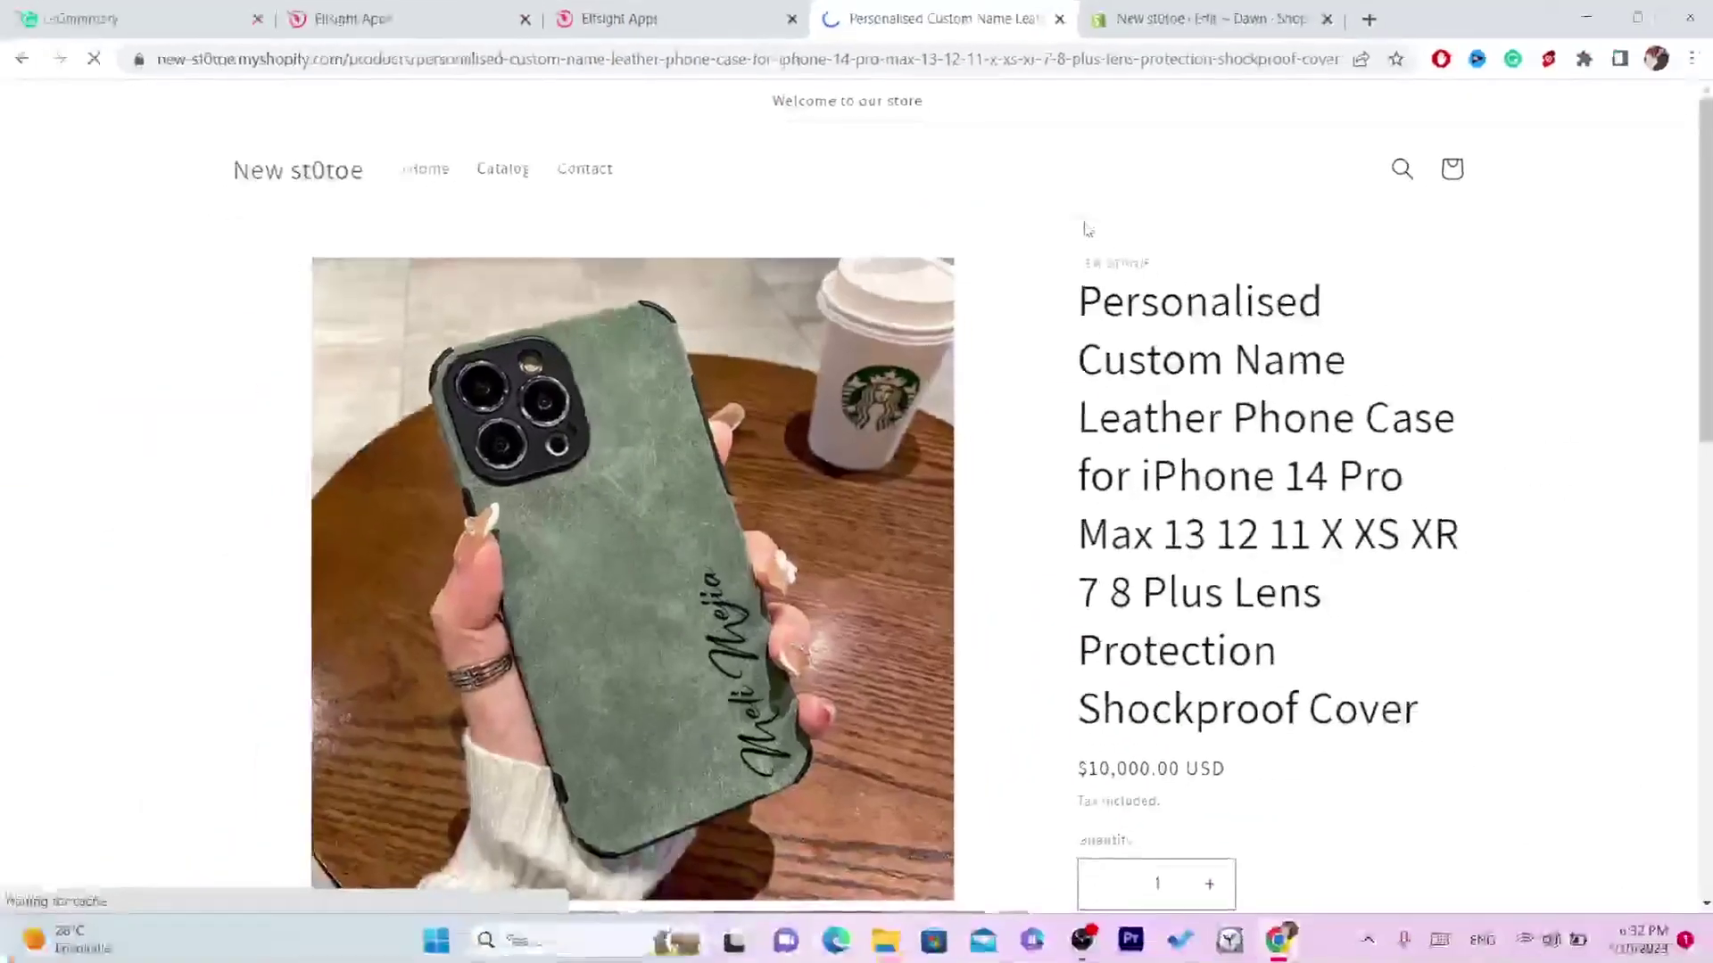
{"action": "scroll", "coordinate": [1709, 516], "scroll_direction": "down", "scroll_amount": 3}
{"action": "scroll", "coordinate": [1709, 516], "scroll_direction": "down", "scroll_amount": 8}
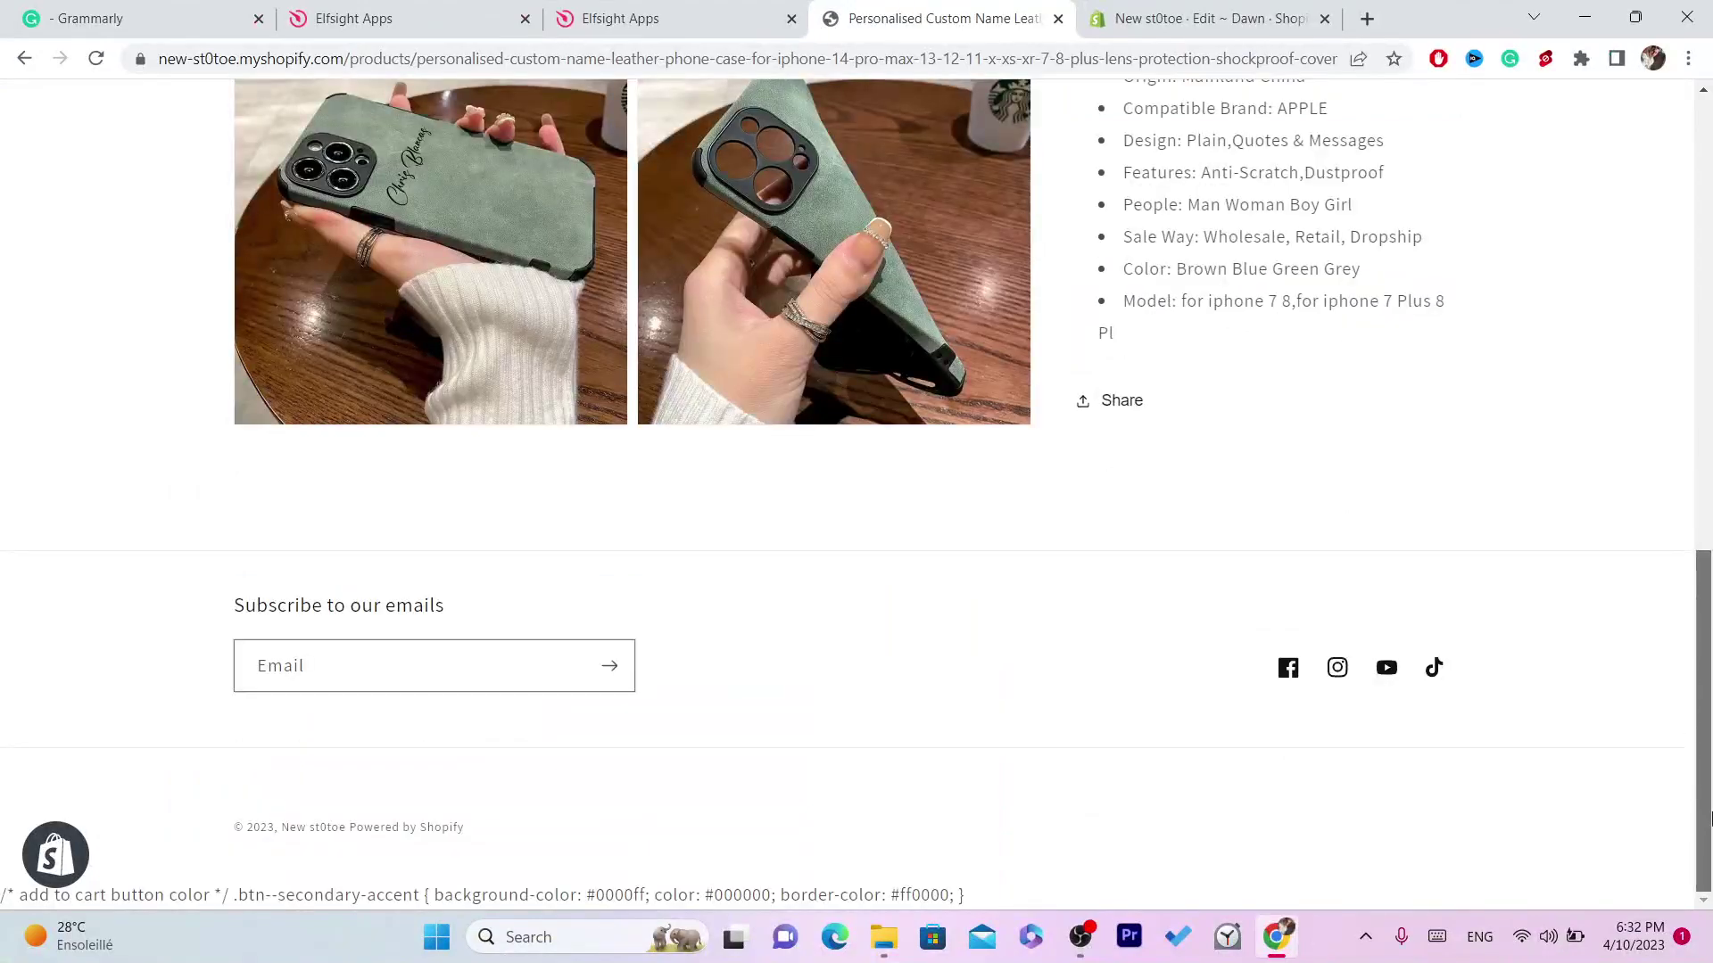
{"action": "scroll", "coordinate": [1687, 562], "scroll_direction": "up", "scroll_amount": 6}
{"action": "scroll", "coordinate": [1674, 462], "scroll_direction": "up", "scroll_amount": 3}
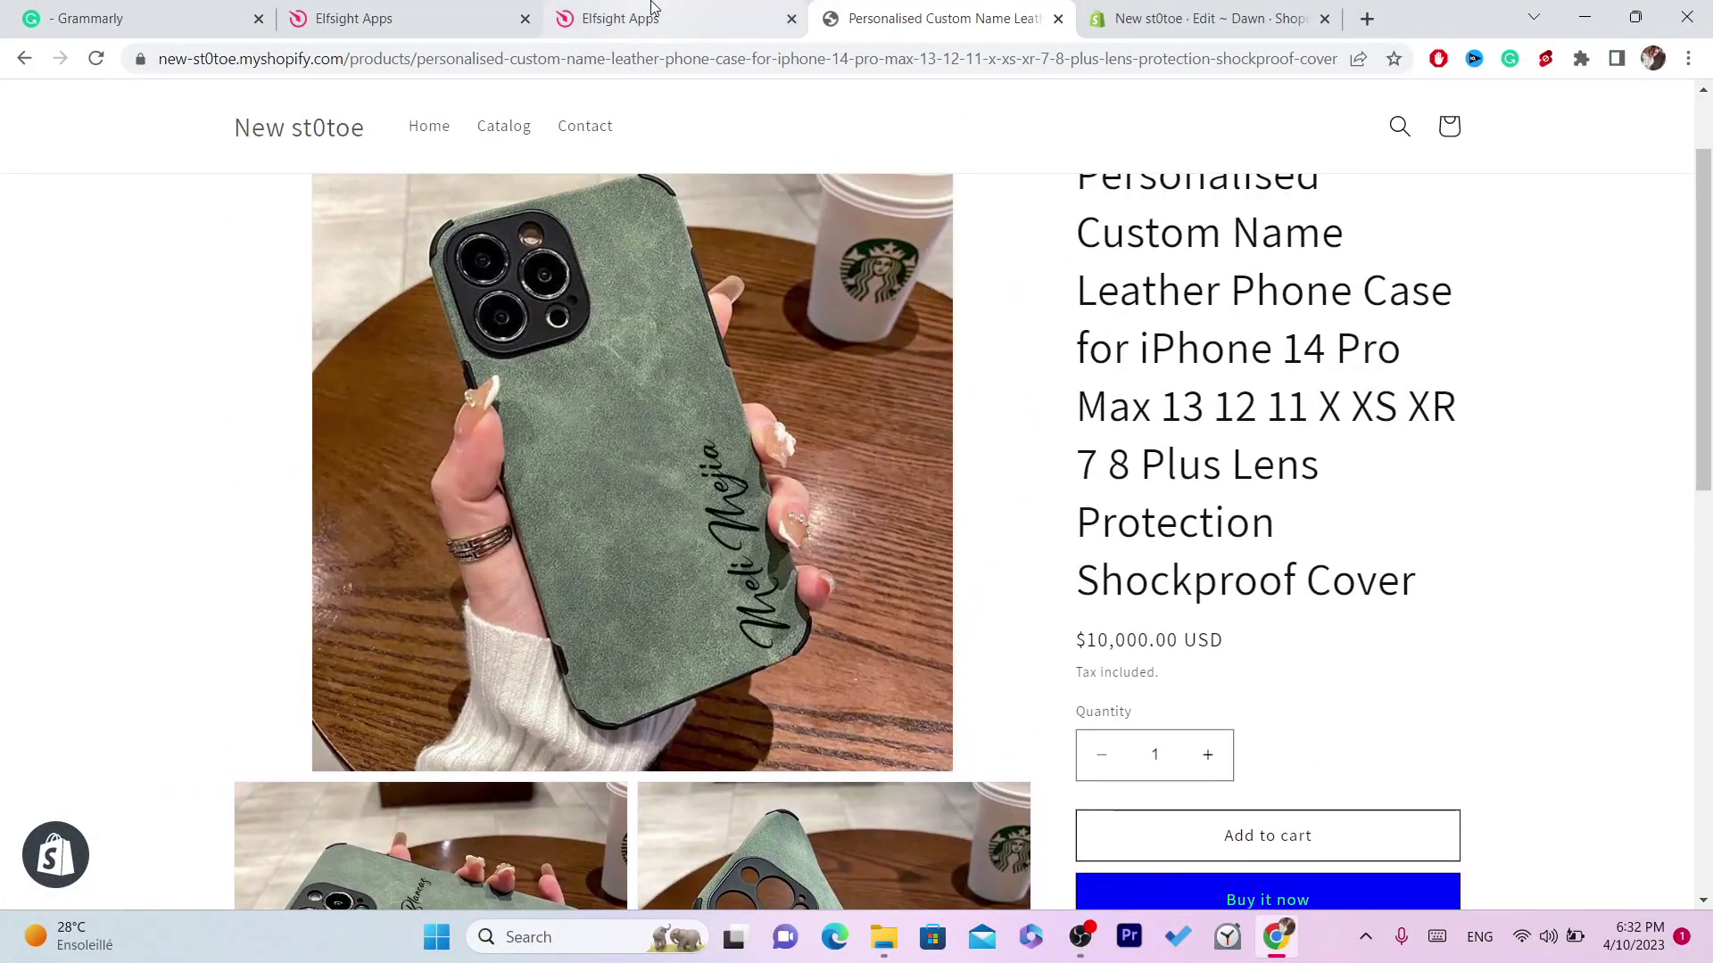
{"action": "key", "text": "ctrl+l"}
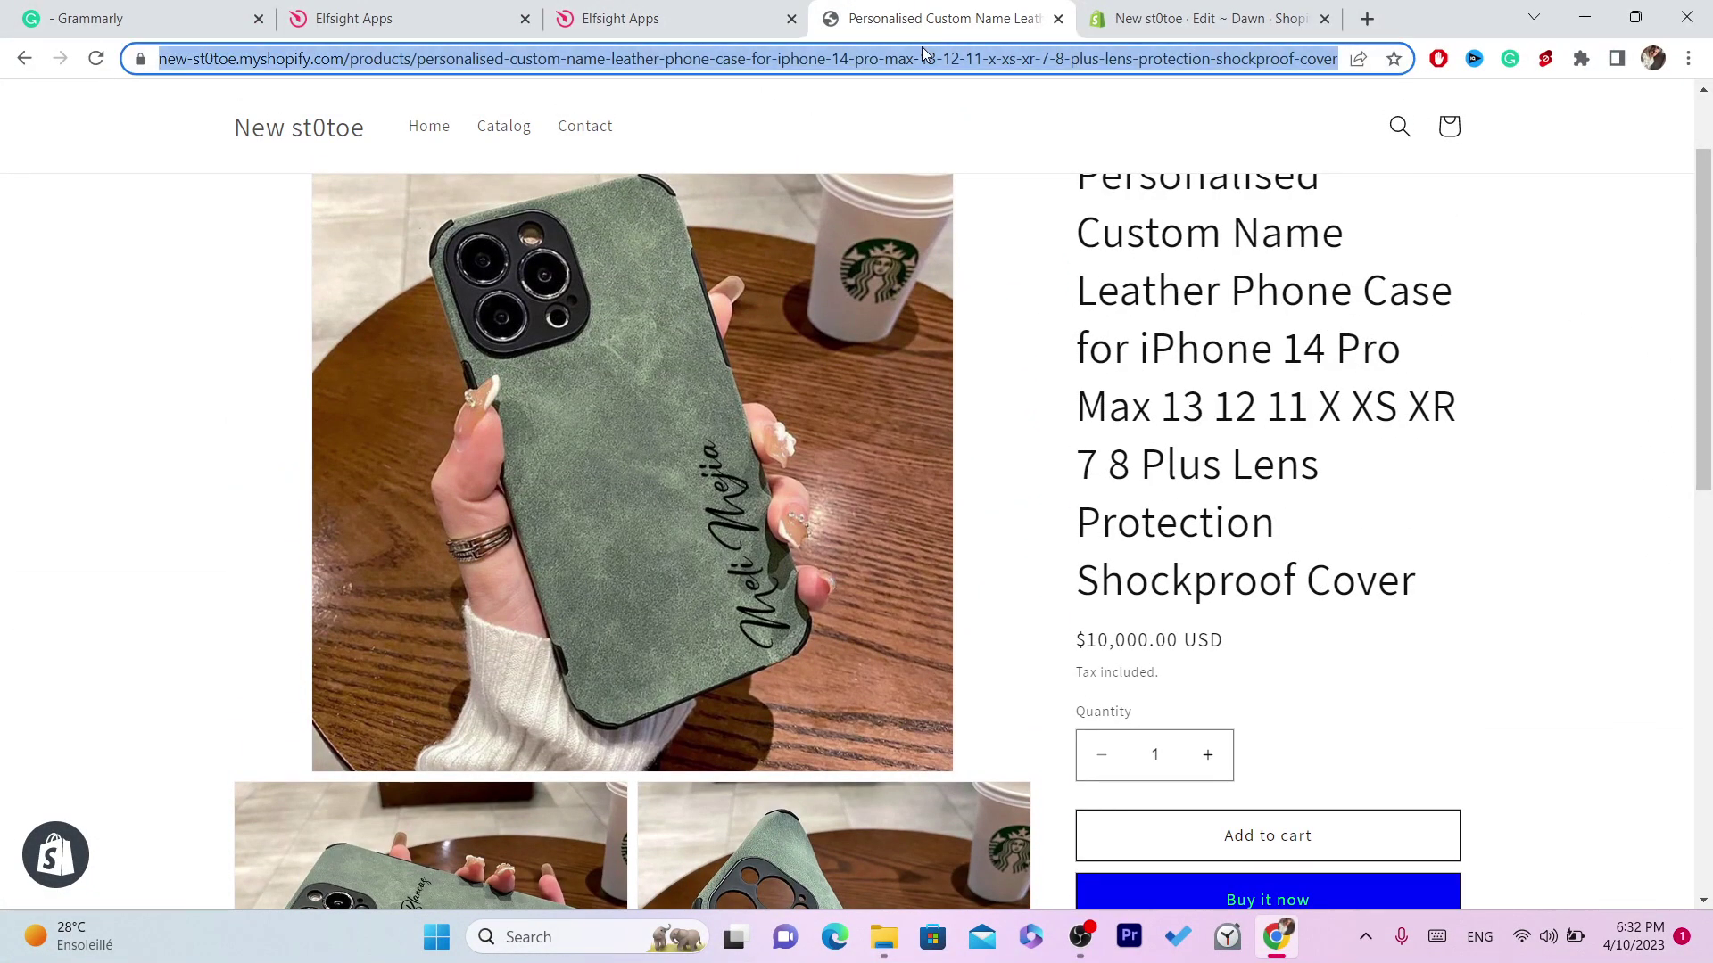
{"action": "left_click", "coordinate": [1166, 10]}
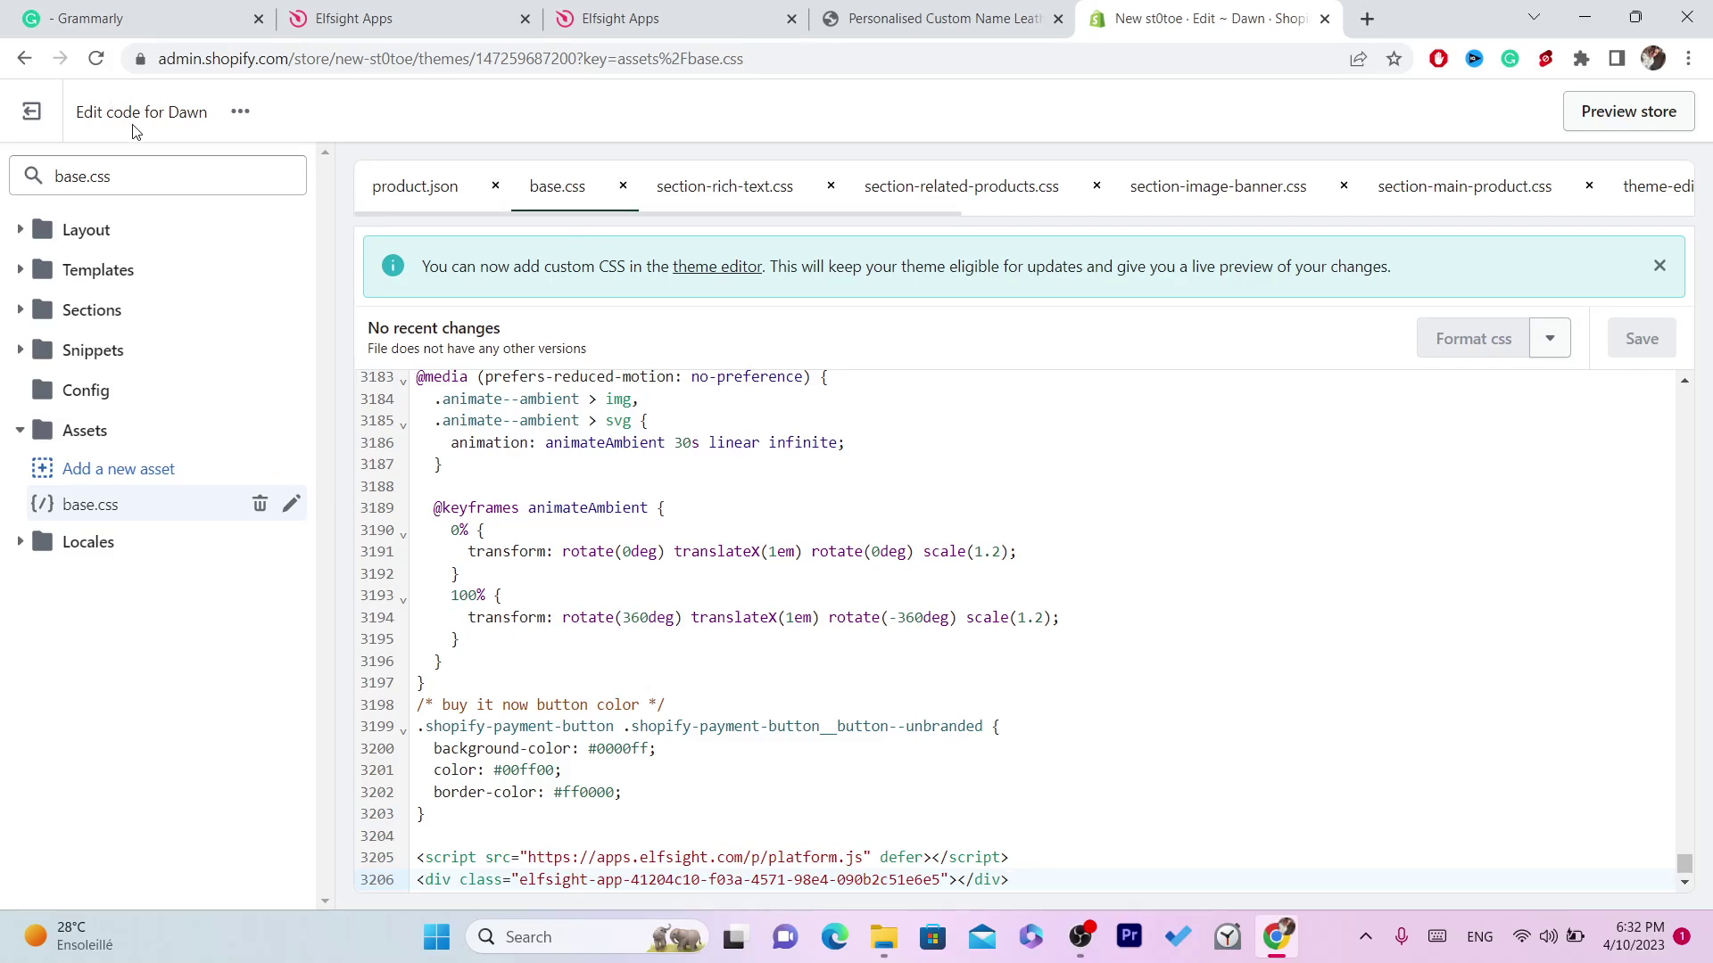